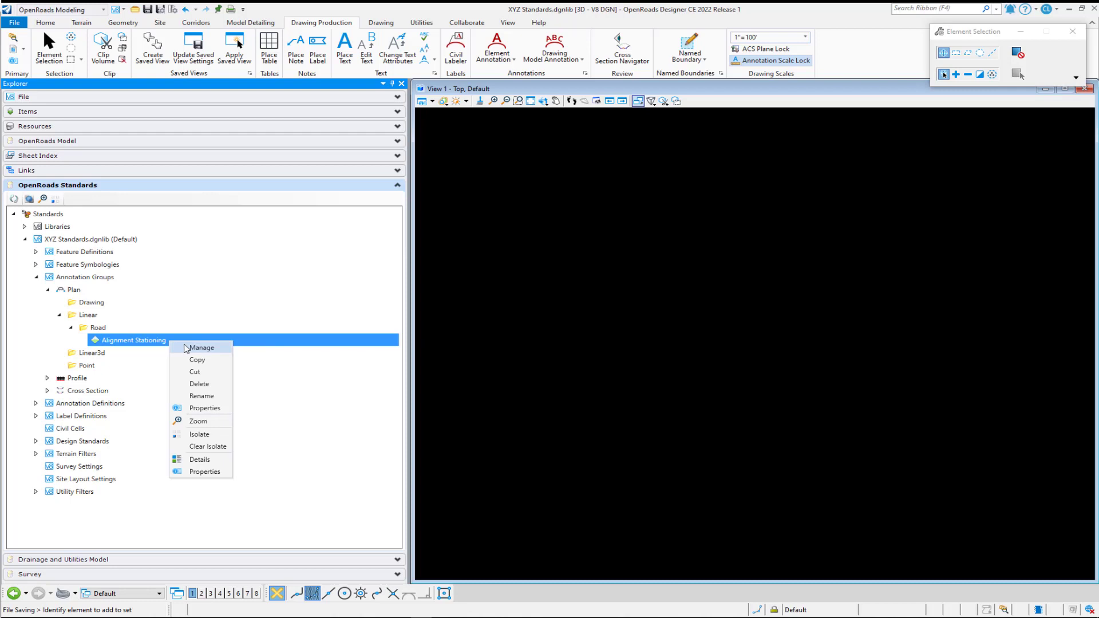
Rename the Alignment Stationing annotation group under Plan > Linear > Road to "Alignment Stationing 100 Spacing"
left_click(198, 395)
key("End")
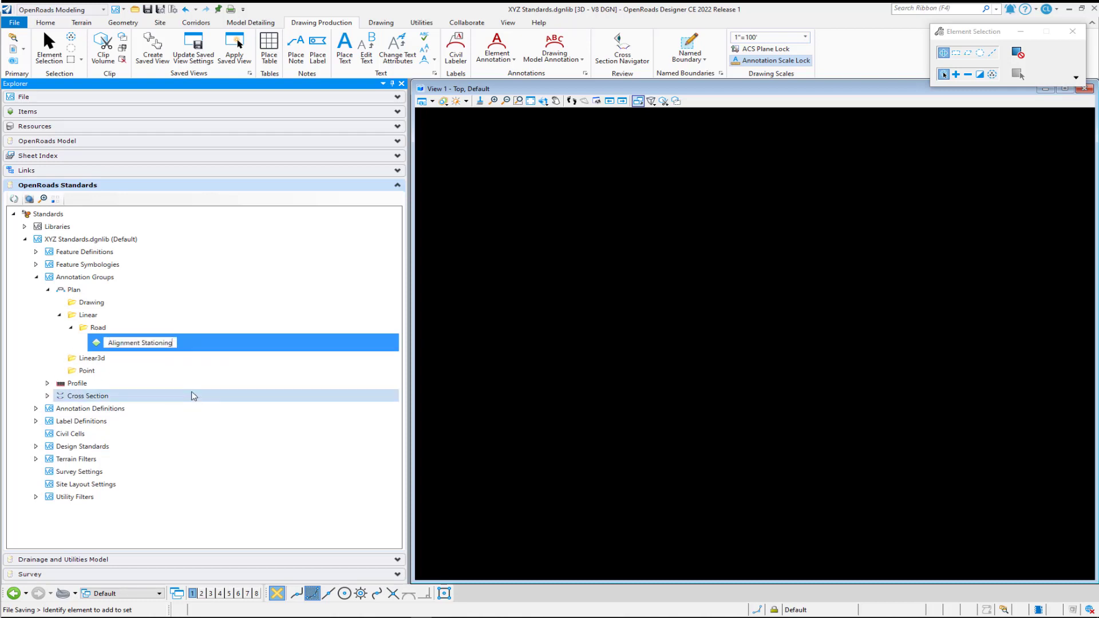
type("100 Spacing")
key("Return")
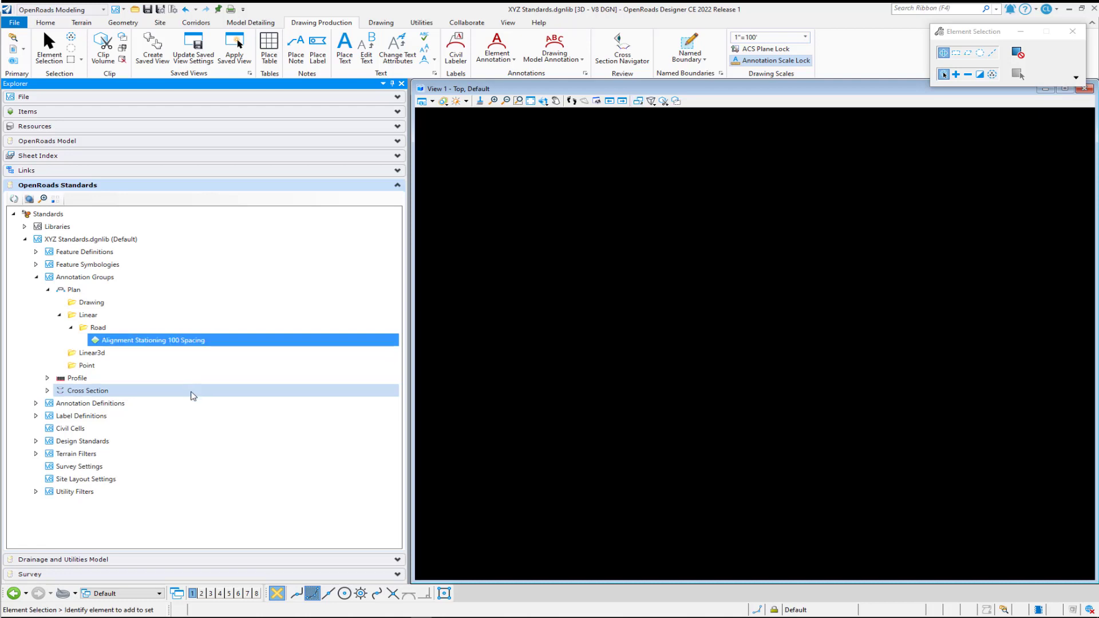
Copy the Alignment Stationing 100 Spacing annotation group and name the copy "Alignment Stationing 1000 Spacing"
right_click(179, 343)
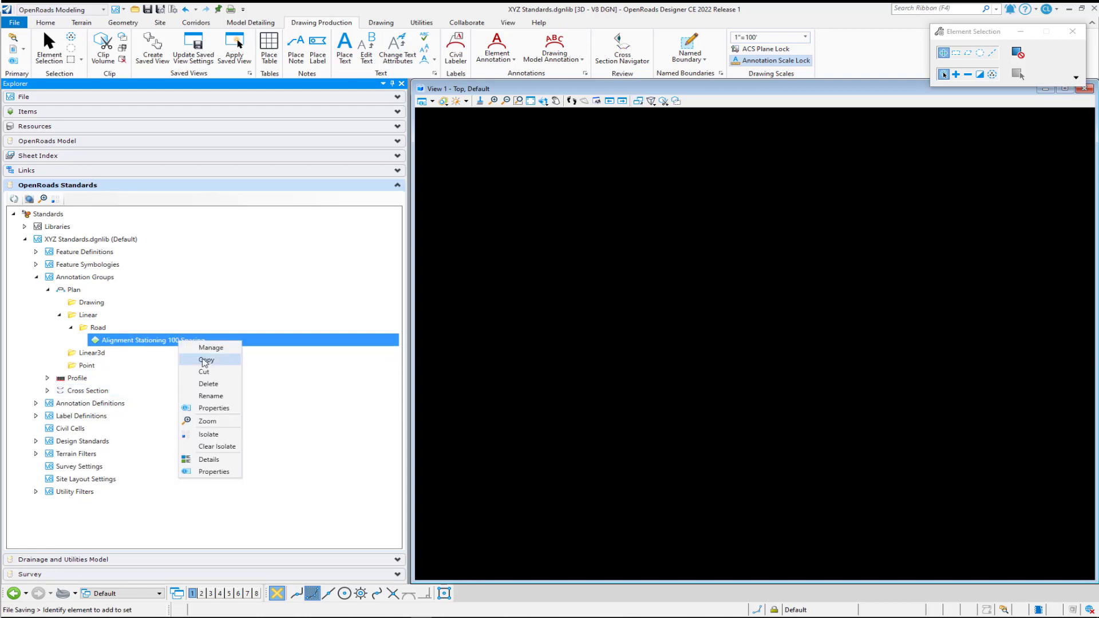
left_click(205, 360)
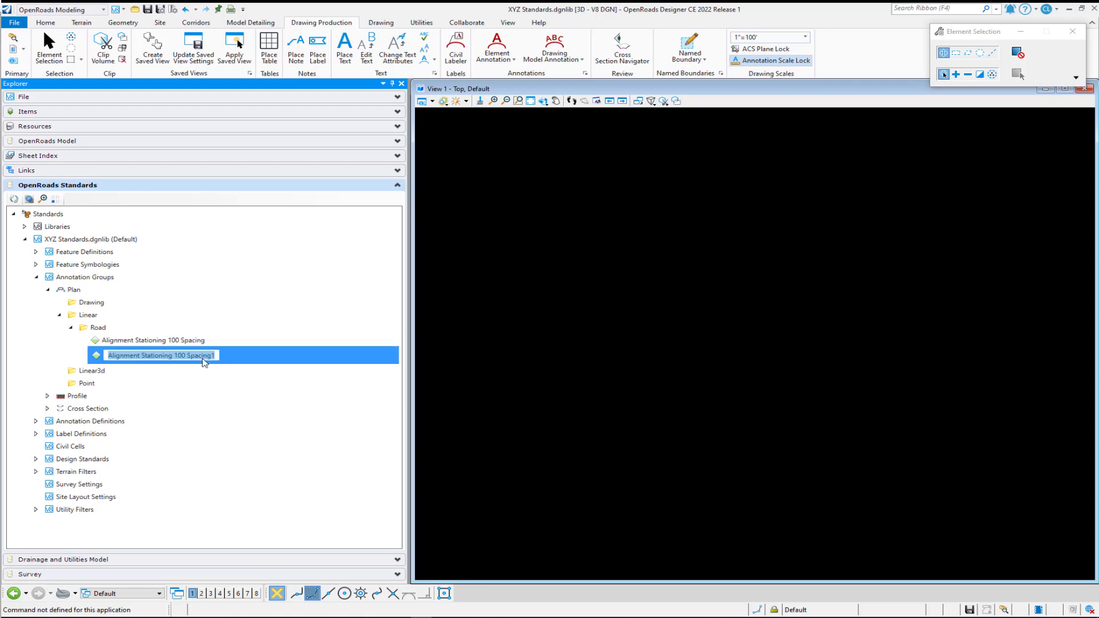
key("End")
key("Left")
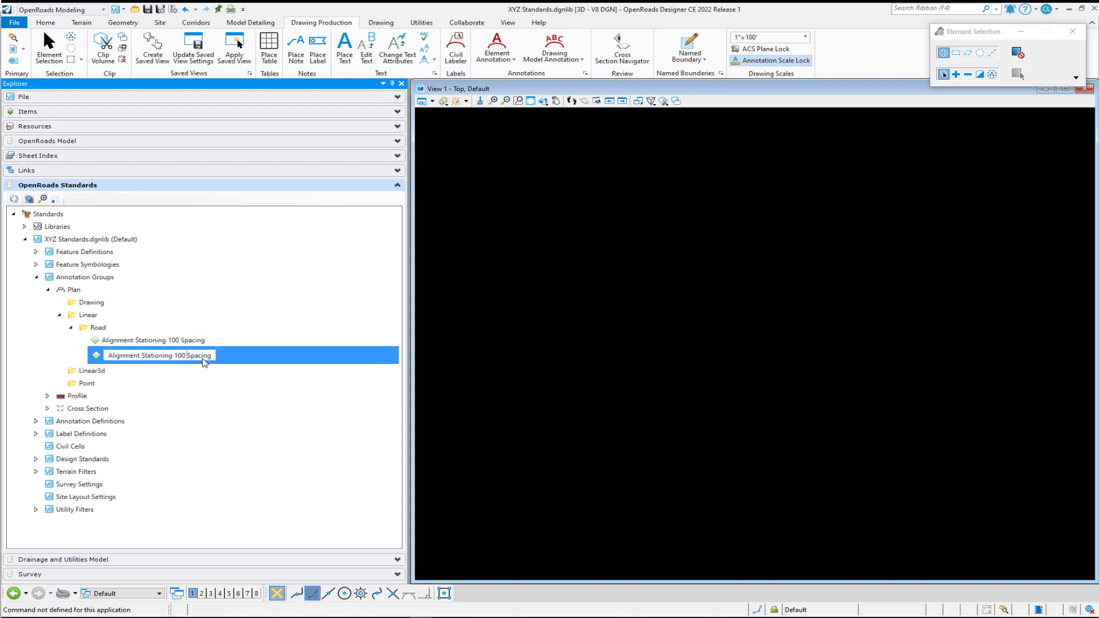
type("0")
key("Return")
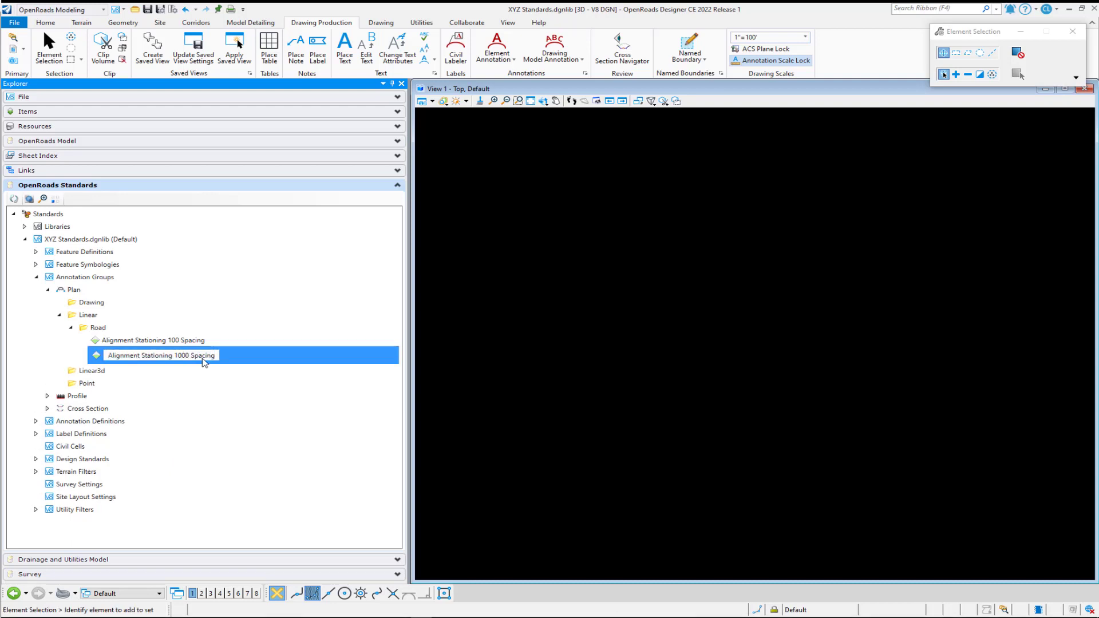
Examine the station location settings of Station Ticks Major and Station Labels Major in the Alignment Stationing 100 Spacing group
right_click(204, 341)
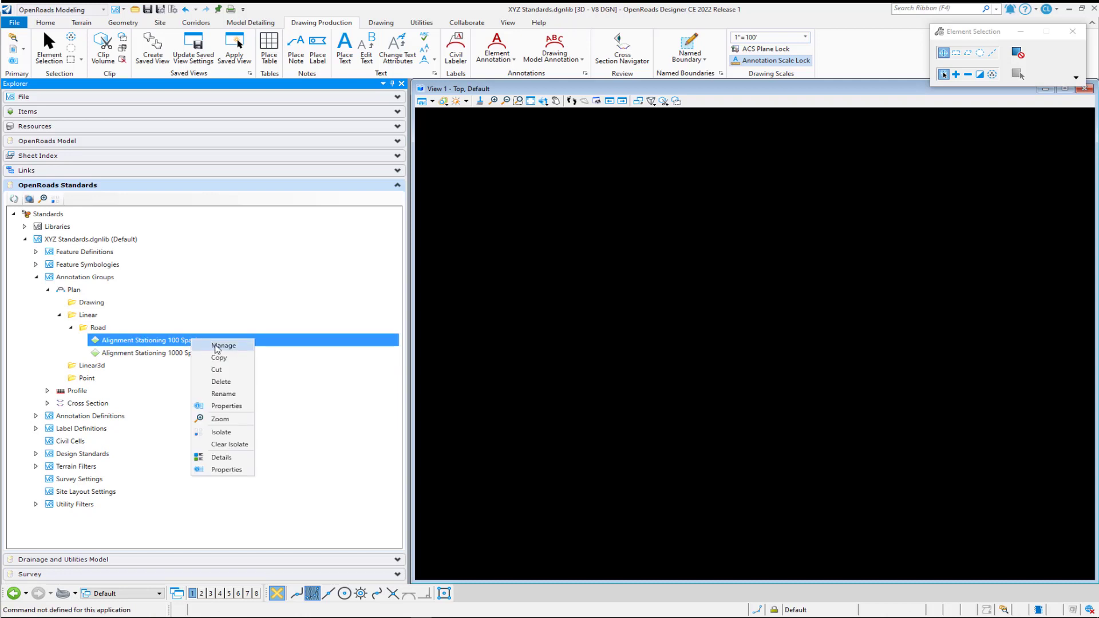
left_click(216, 347)
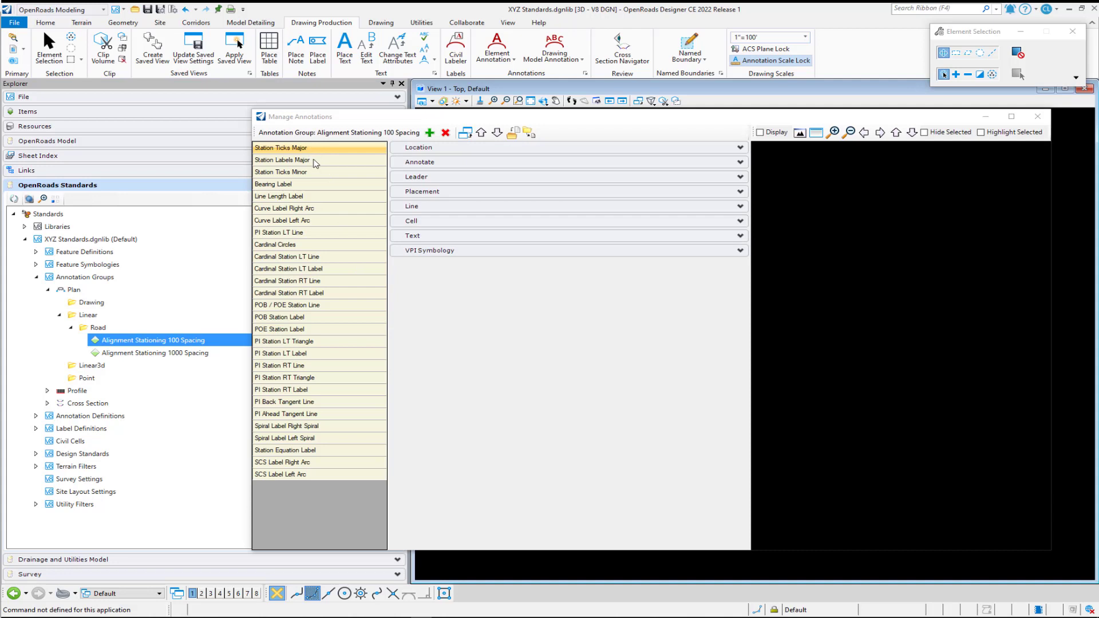
left_click(421, 148)
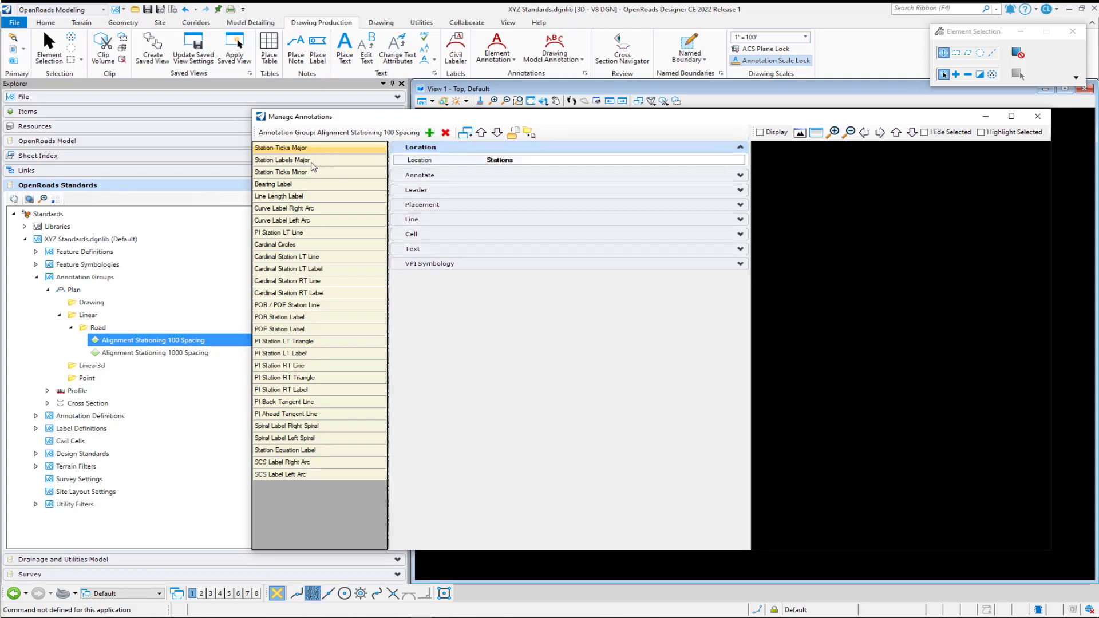
left_click(741, 163)
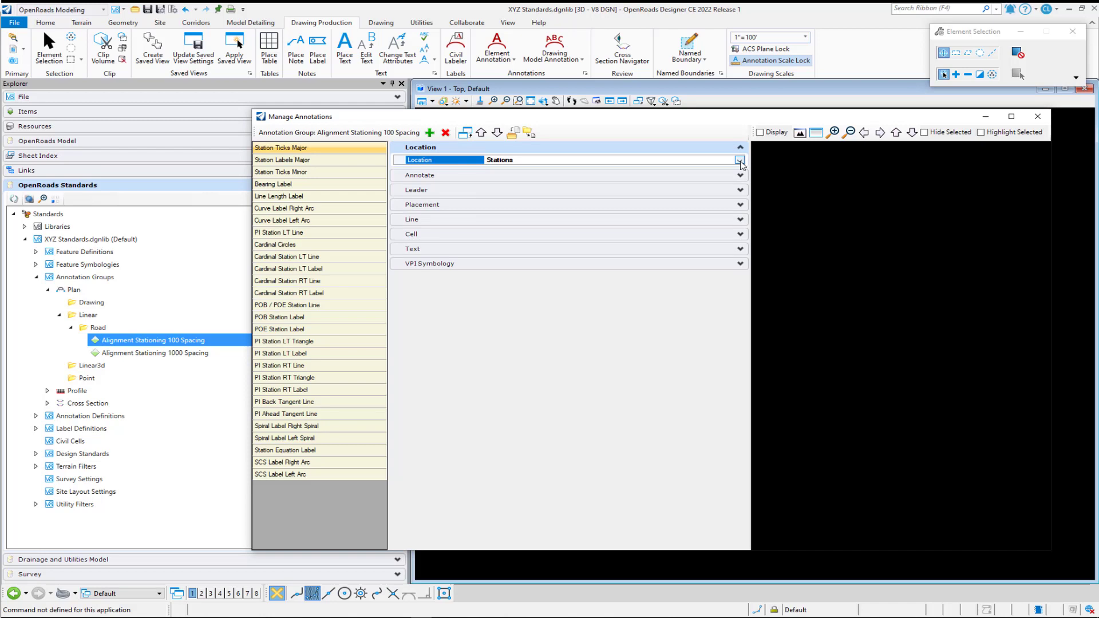
left_click(740, 161)
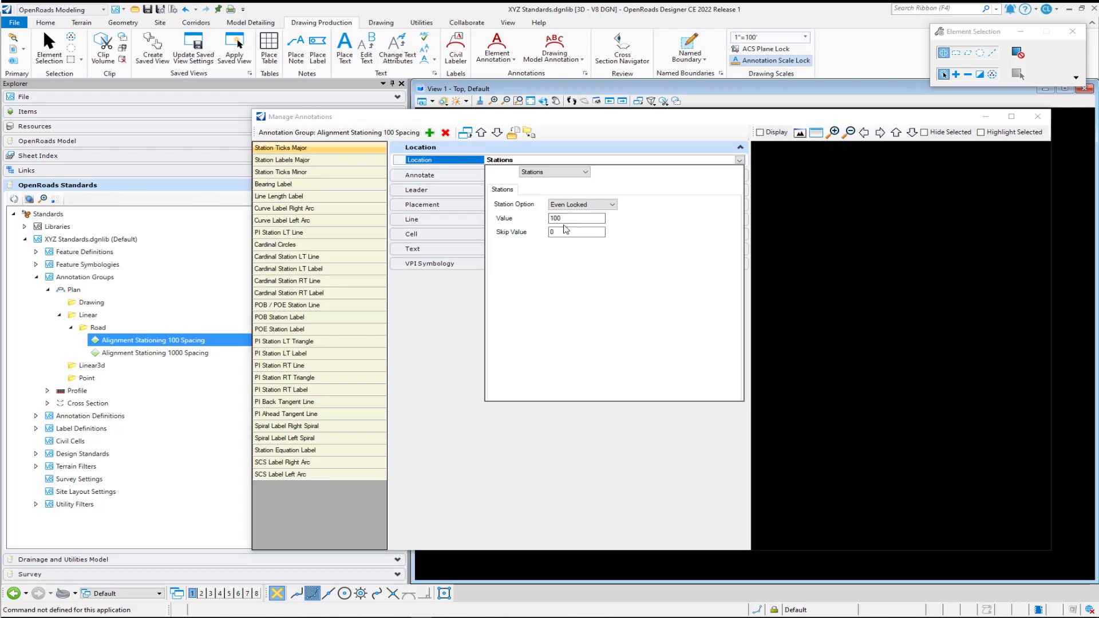
left_click(318, 161)
left_click(740, 161)
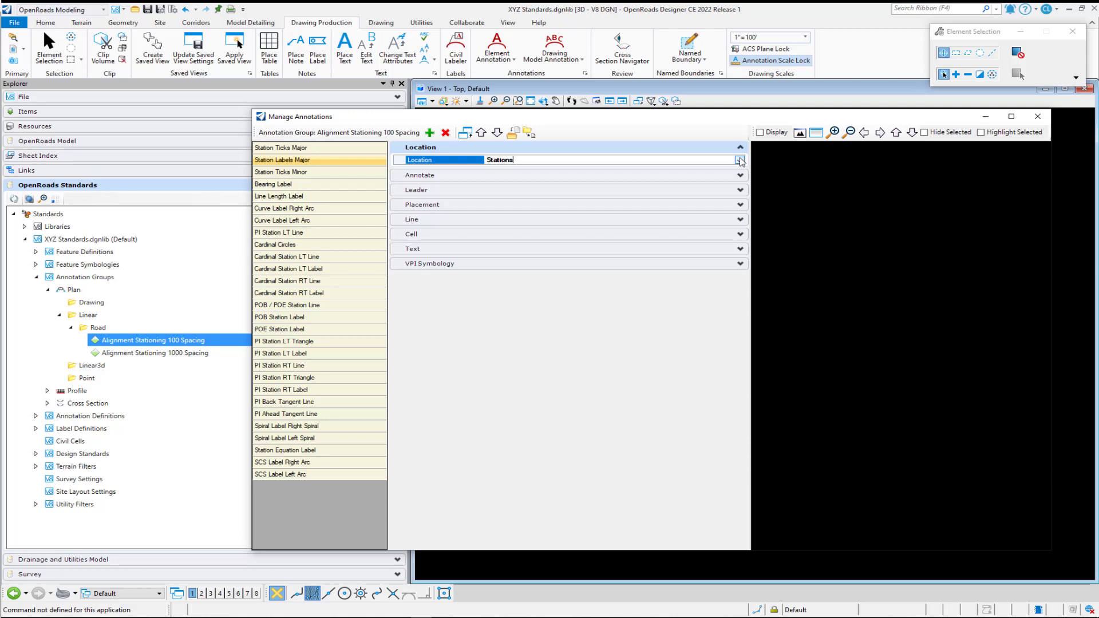
left_click(740, 161)
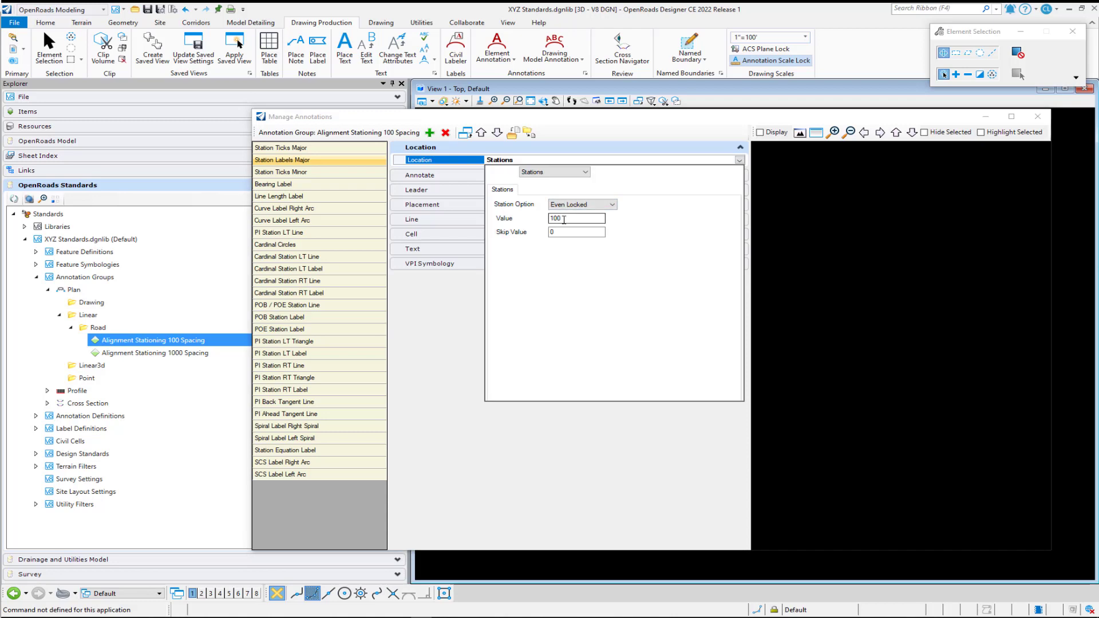
left_click(797, 225)
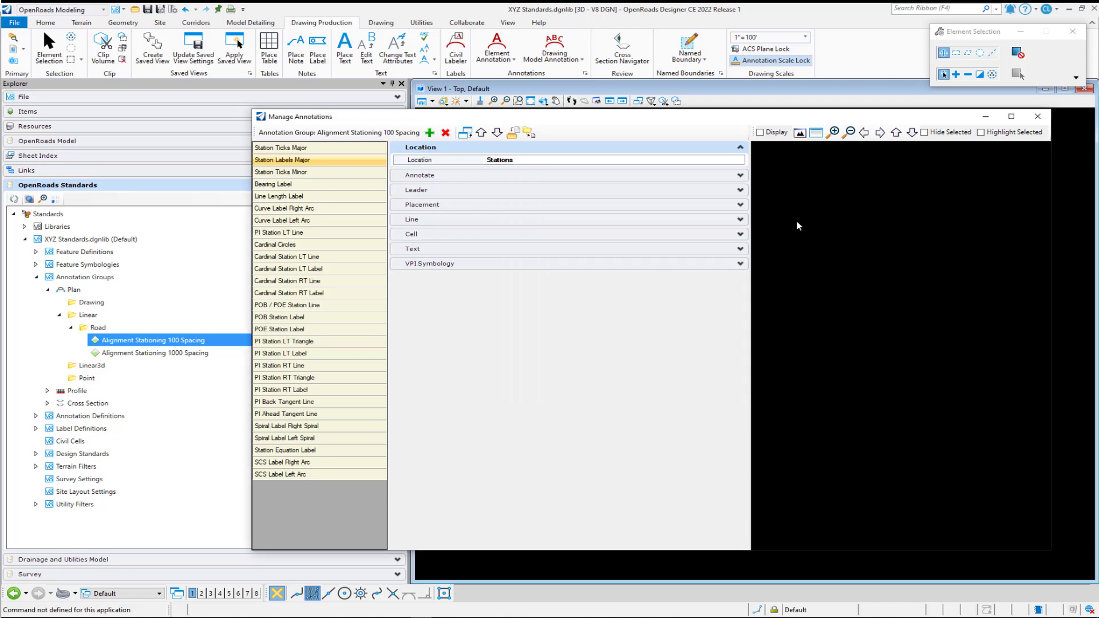
left_click(1039, 118)
In the Alignment Stationing 1000 Spacing group, set the station location value of Station Ticks Major to 1000
right_click(176, 353)
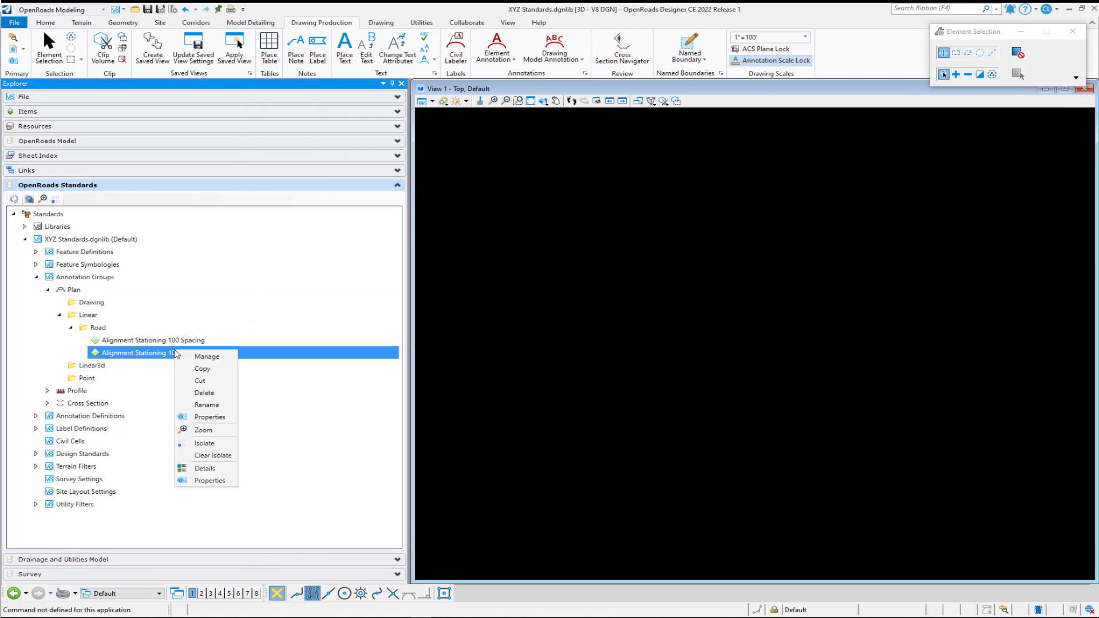
left_click(183, 357)
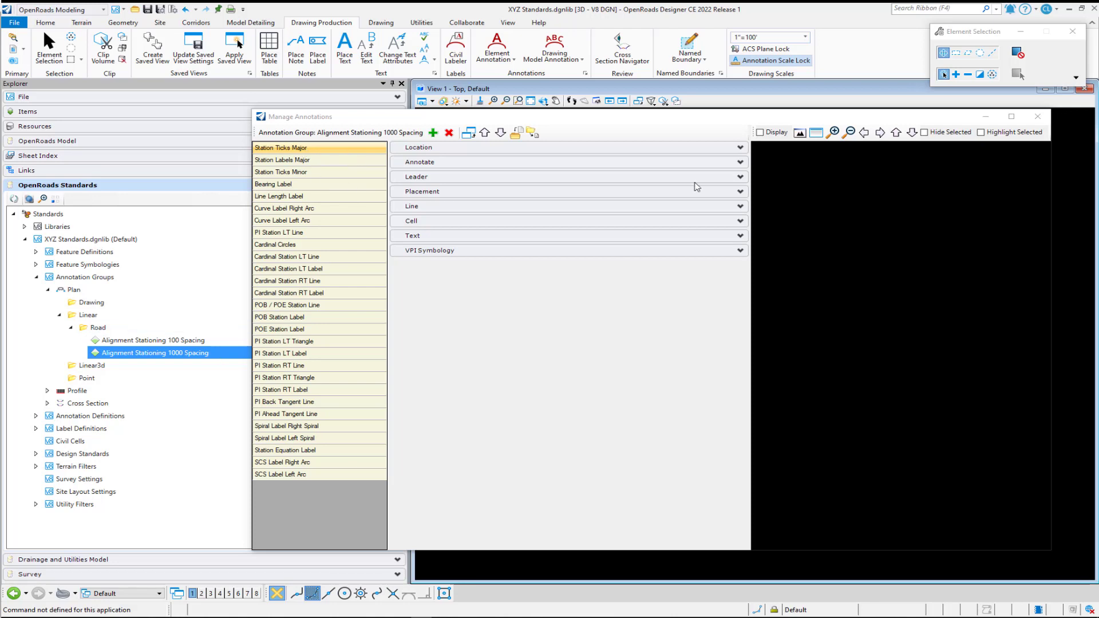
left_click(658, 148)
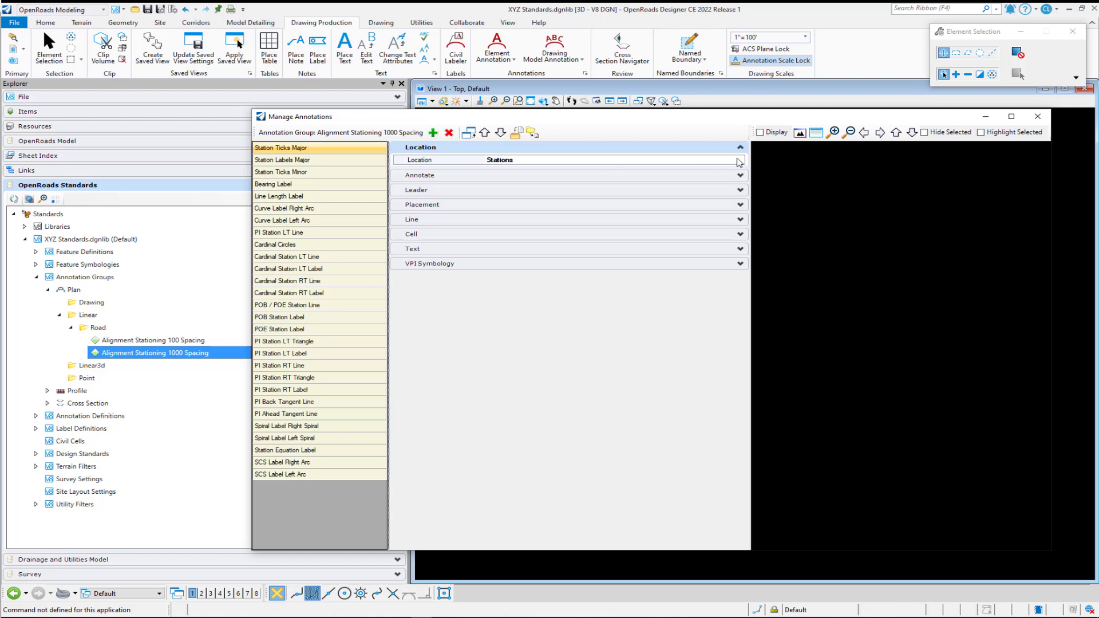
left_click(739, 161)
left_click(739, 161)
left_click(578, 219)
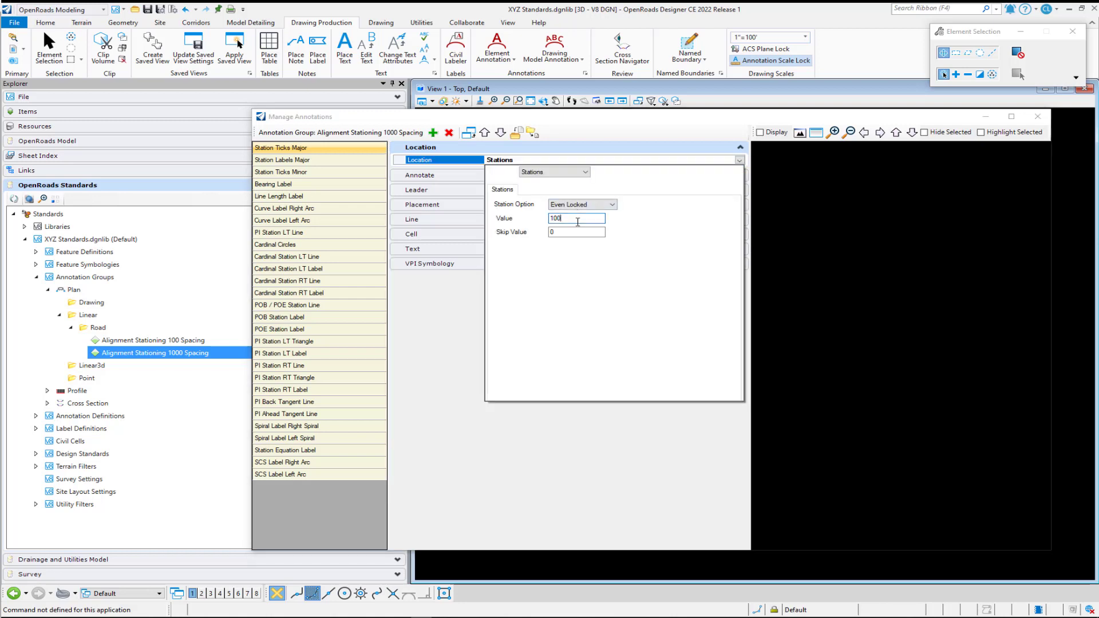
type("0")
key("Return")
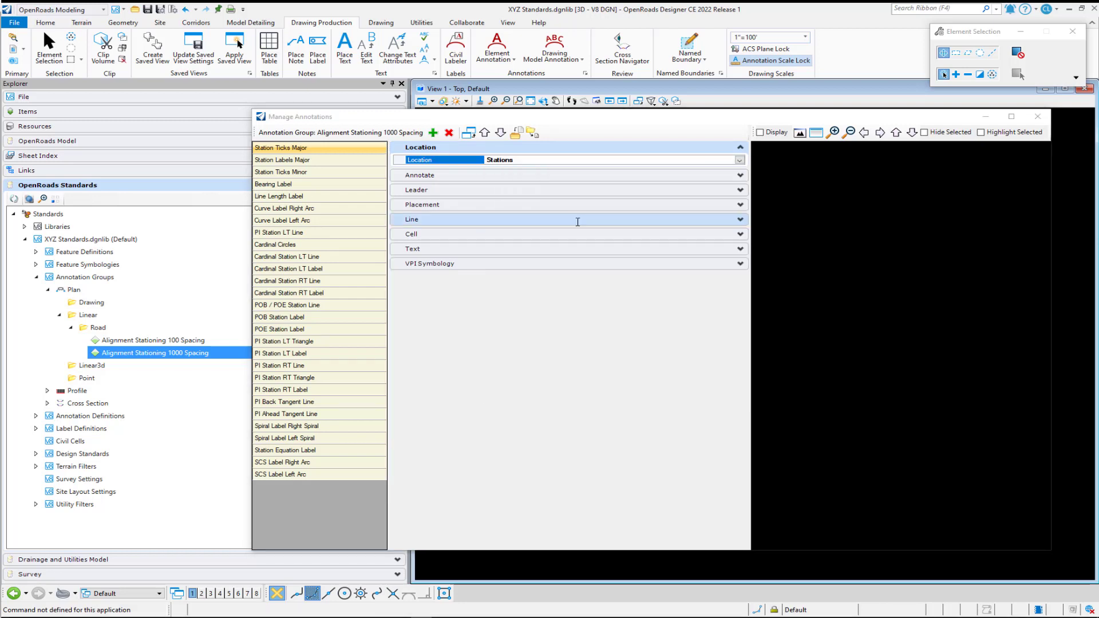
Set the station location value of Station Labels Major to 1000 and close the annotation manager
left_click(317, 161)
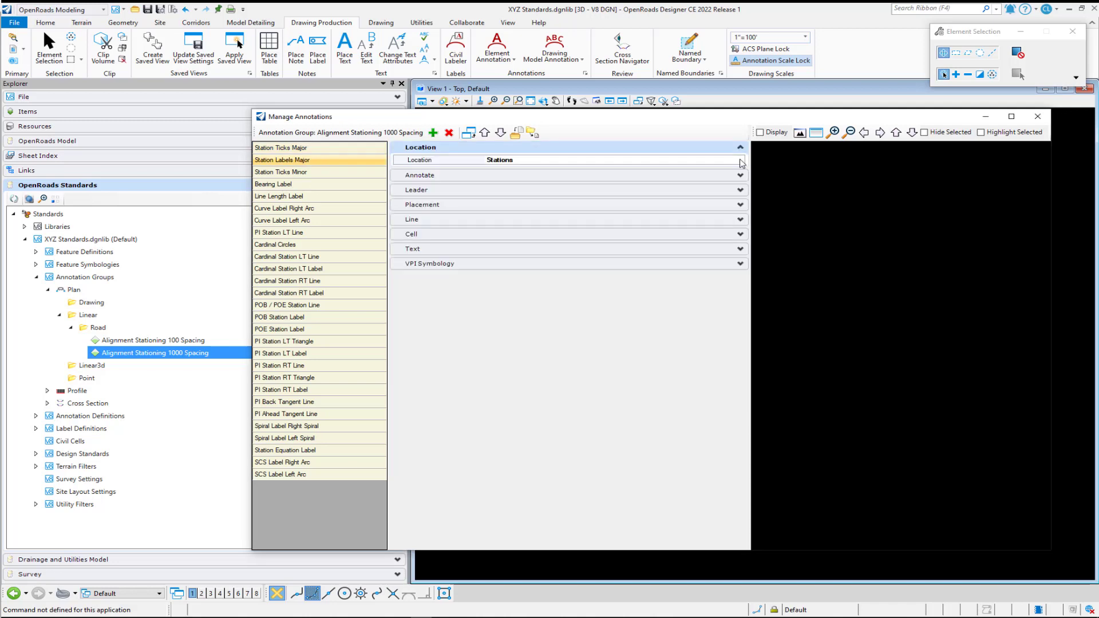
left_click(739, 160)
left_click(583, 218)
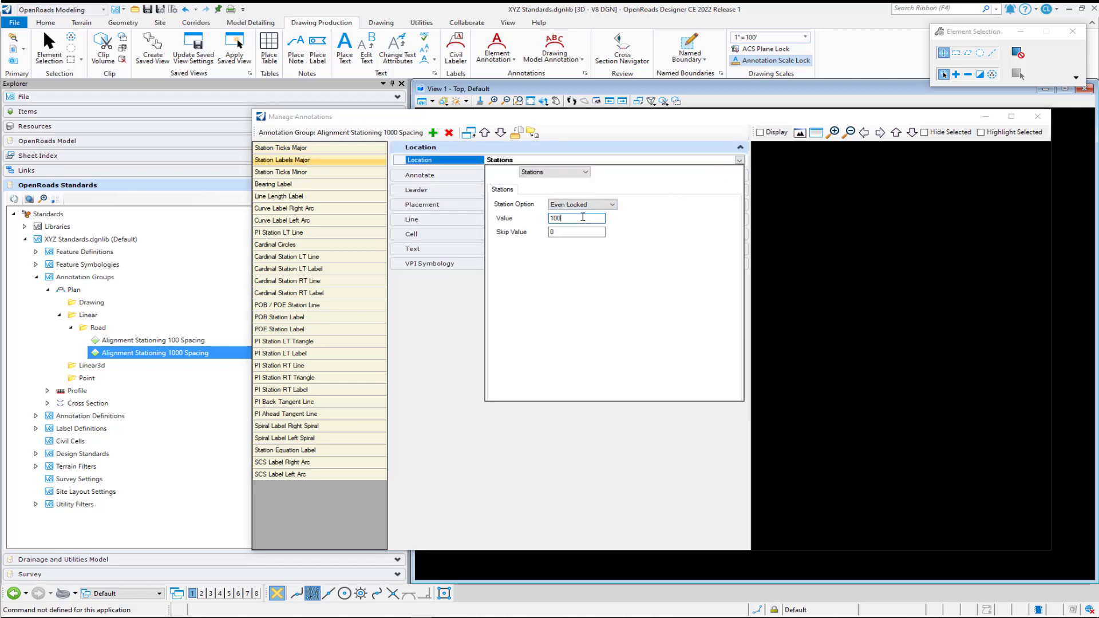
key("Return")
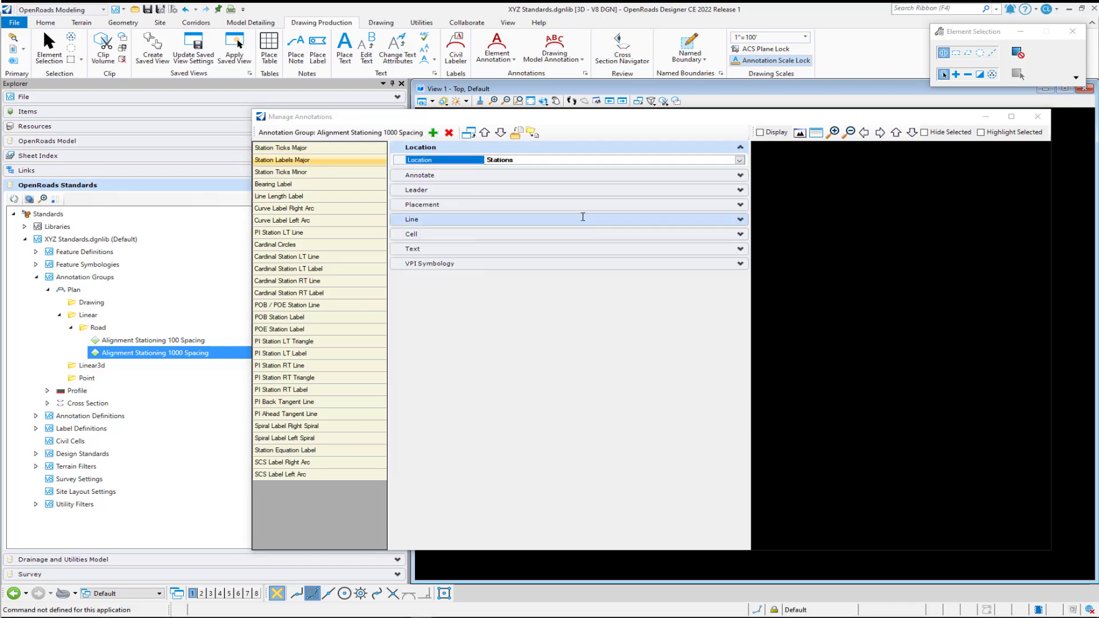
left_click(1037, 116)
In the Alignment Stationing 100 Spacing group, set the station location value of Station Ticks Major back to 100
left_click(167, 342)
right_click(167, 342)
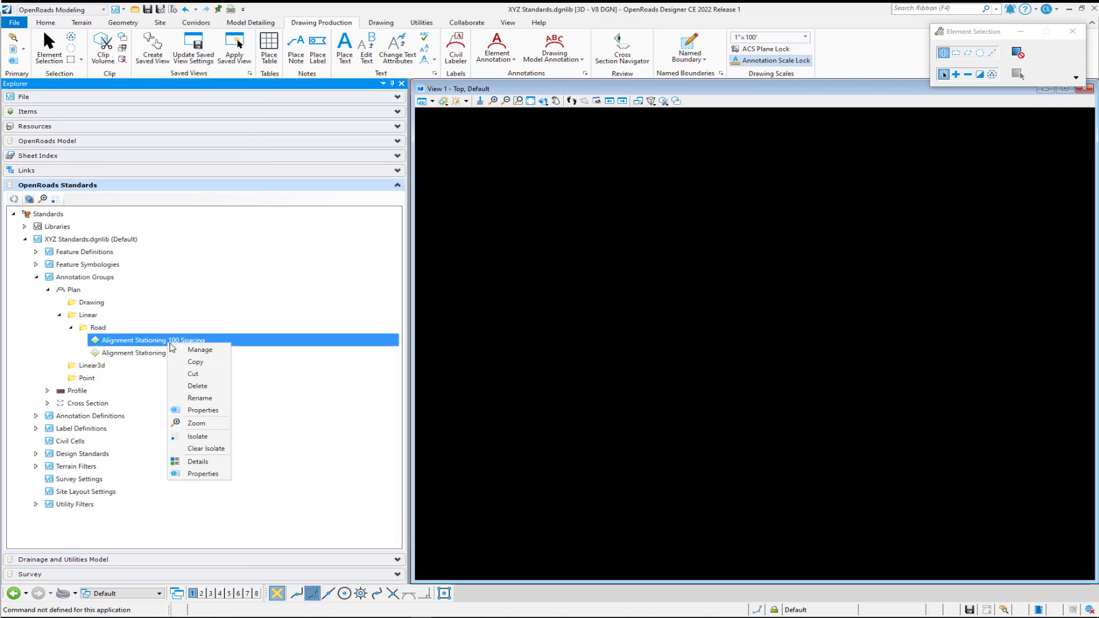
left_click(197, 350)
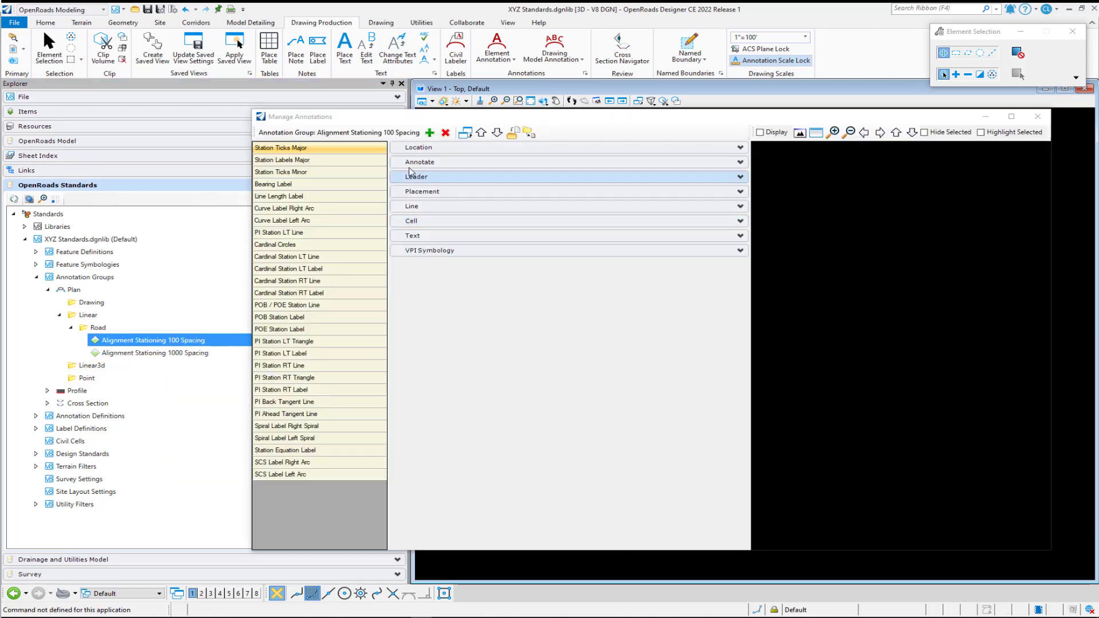
left_click(723, 150)
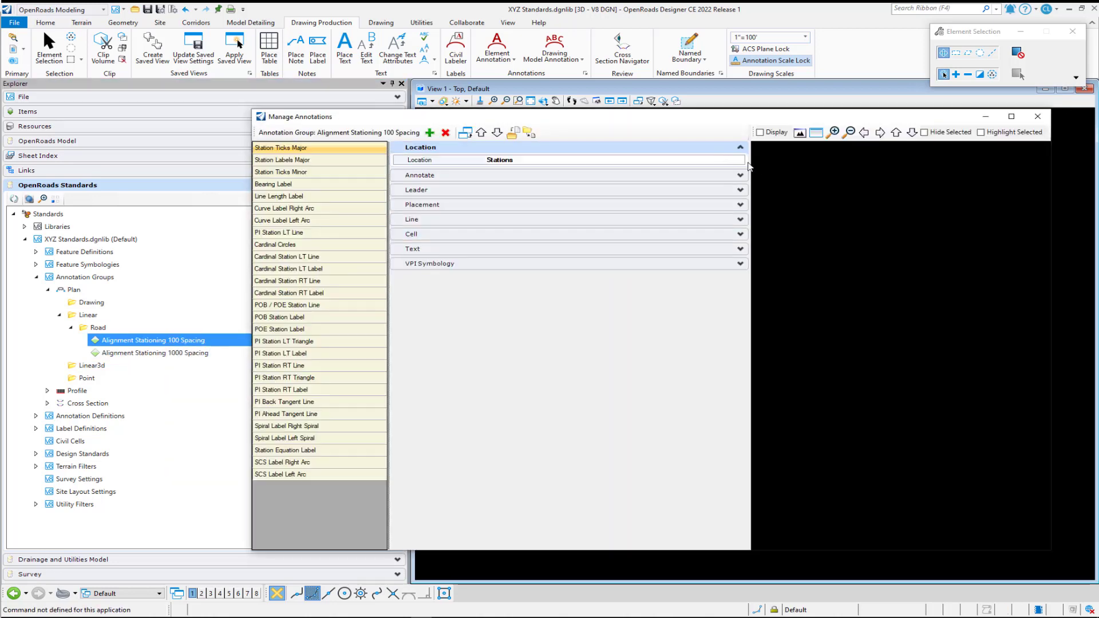
left_click(739, 160)
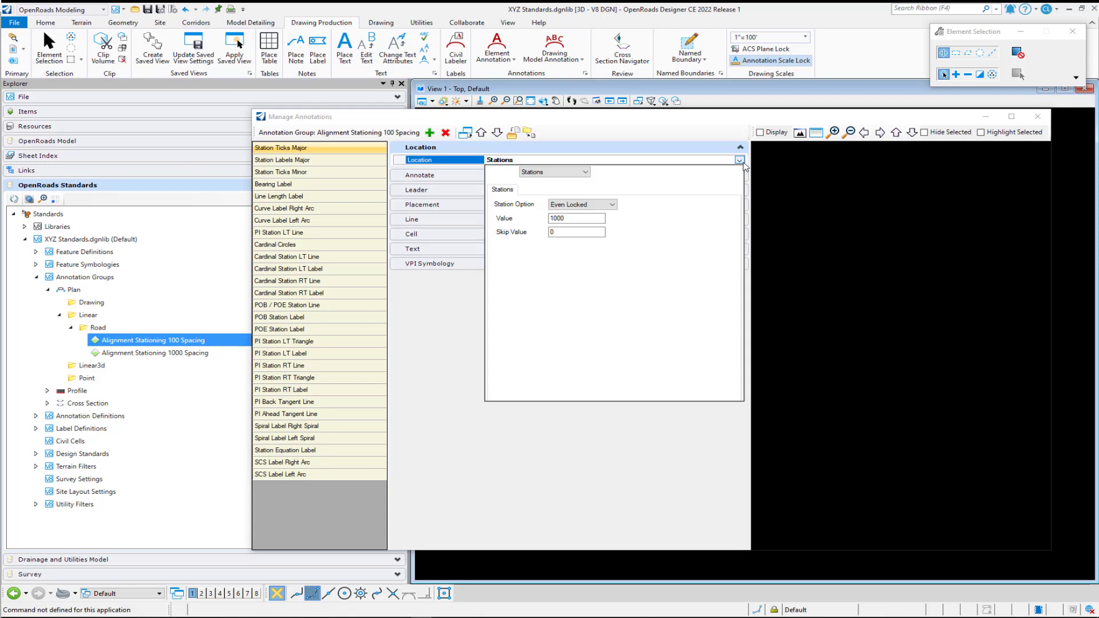
left_click(577, 218)
key("Return")
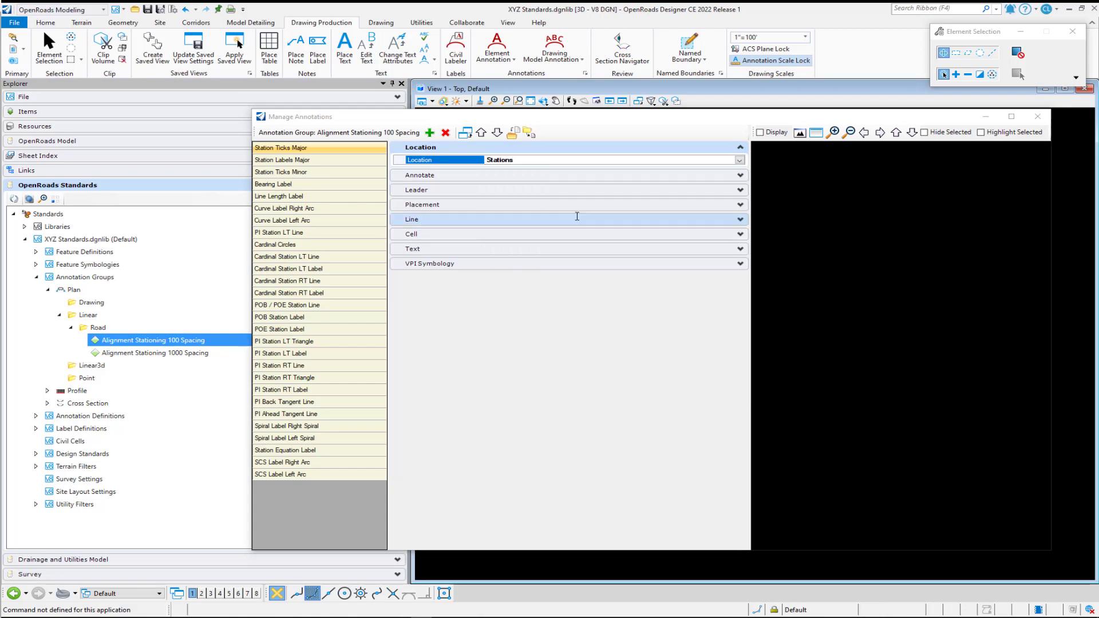
Set the station location value of Station Labels Major back to 100 and close the annotation manager
left_click(341, 161)
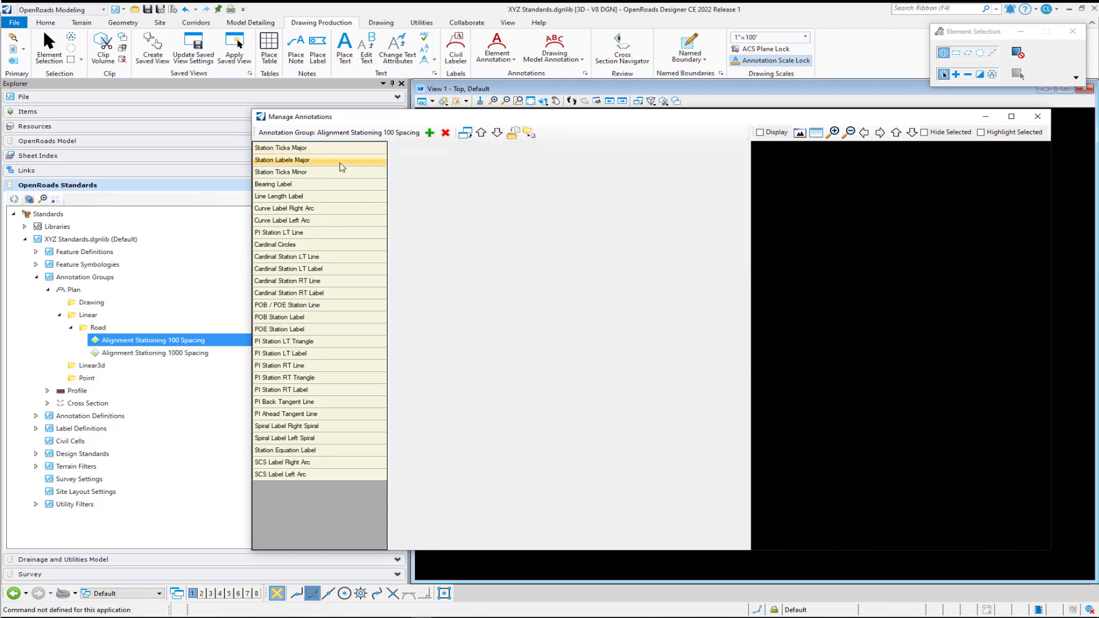
left_click(739, 160)
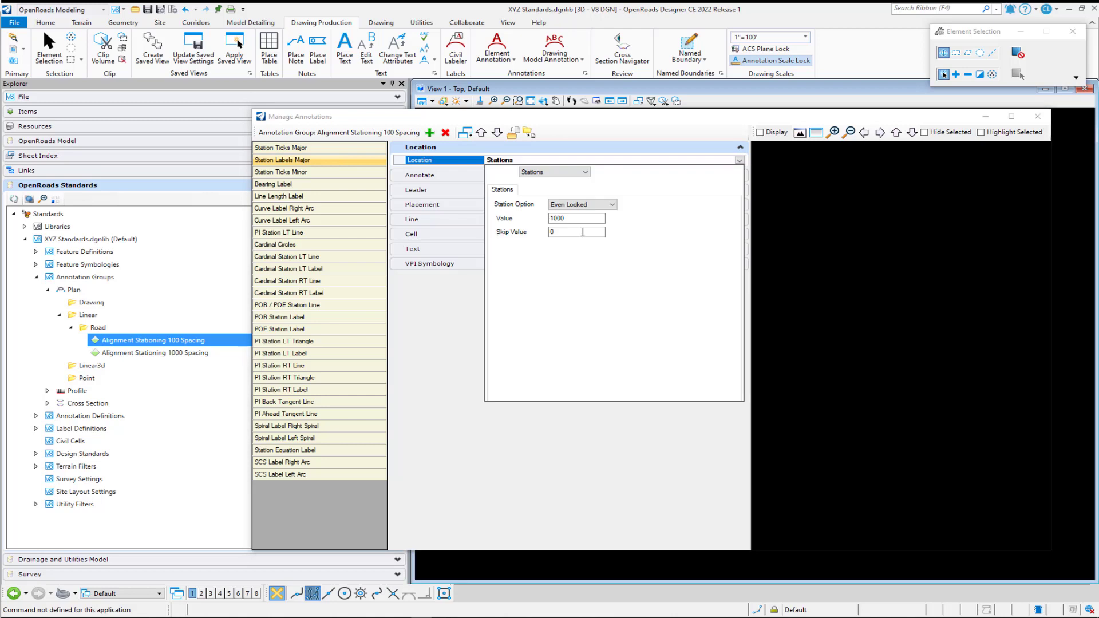
left_click(575, 218)
key("Return")
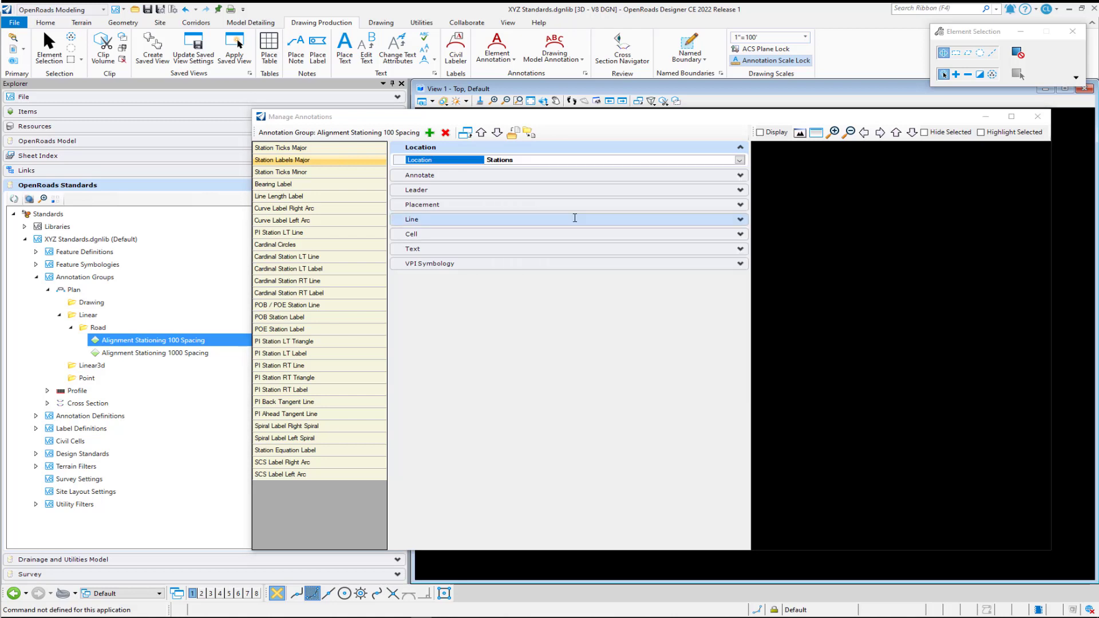
left_click(1038, 116)
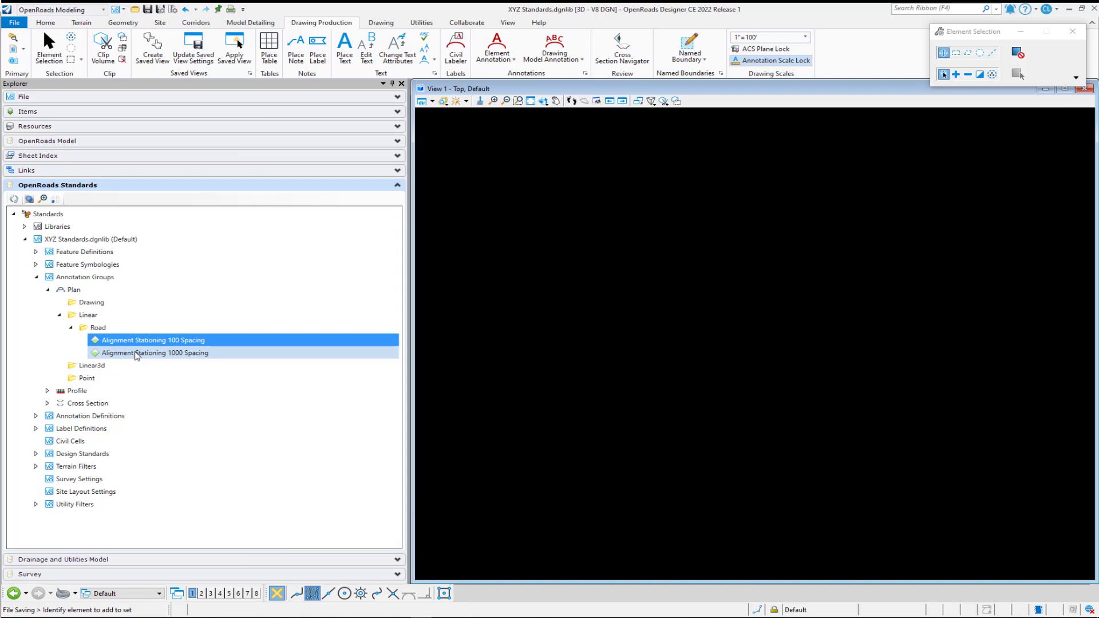
Open the Alignment Stationing 1000 Spacing group for annotation management and duplicate its Station Ticks Major definition
left_click(137, 353)
right_click(136, 354)
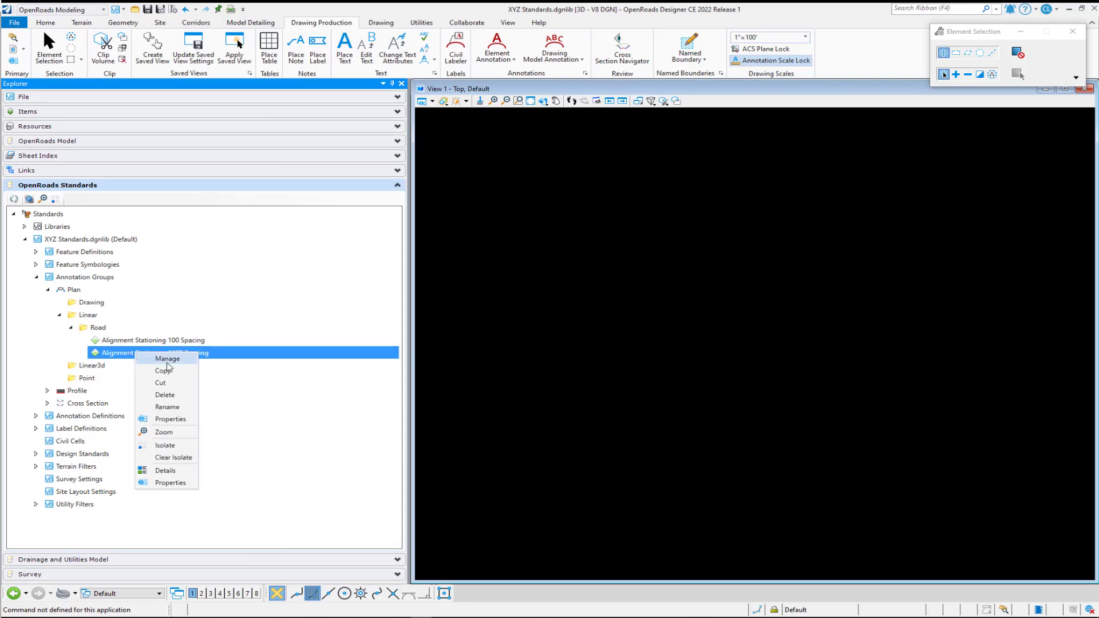
left_click(167, 359)
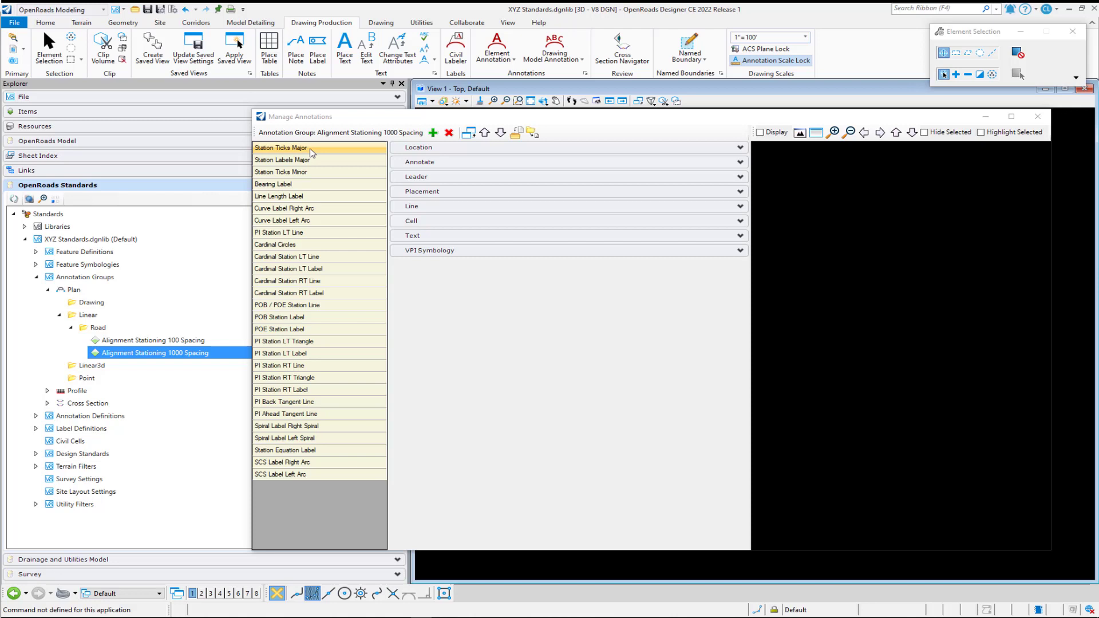
left_click(469, 133)
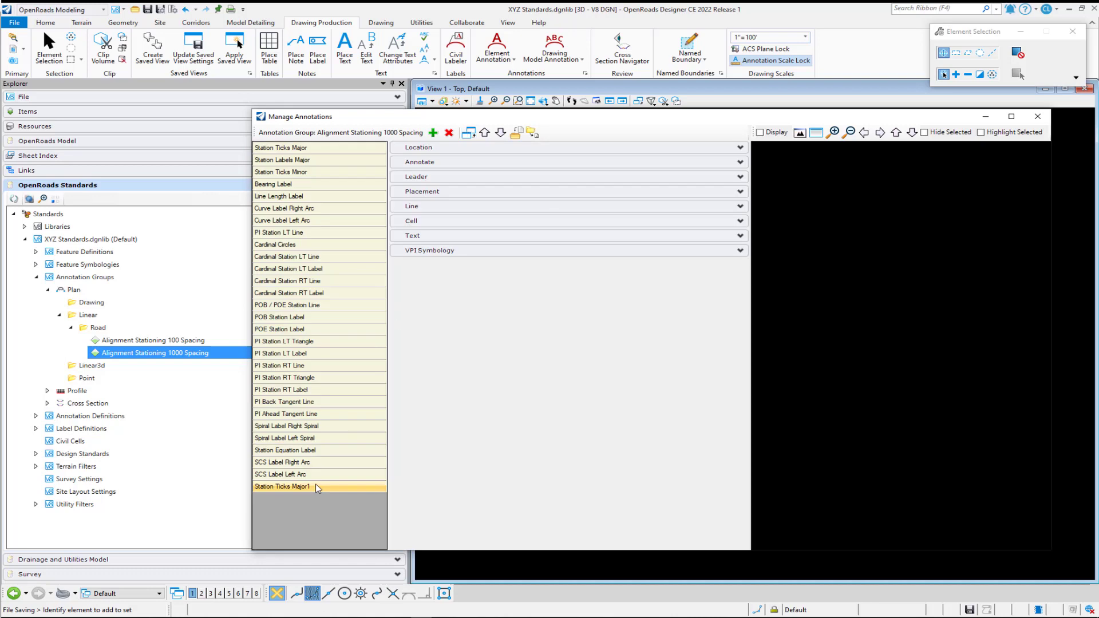
Rename the duplicated major ticks definition as Station Ticks Major 1000 Spacing
left_click(317, 486)
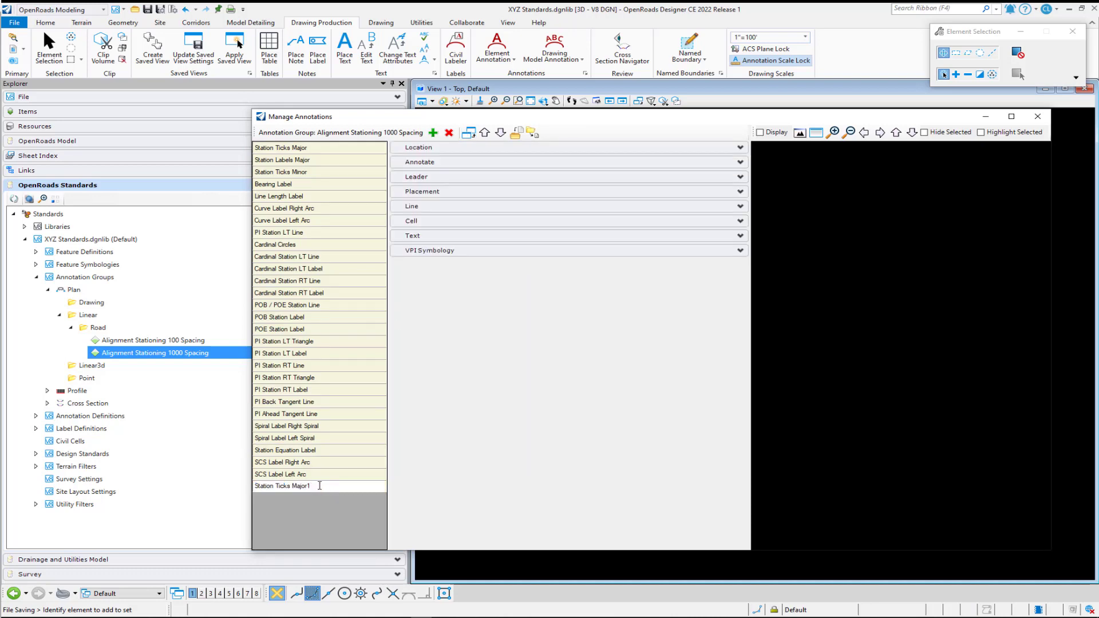
type("000")
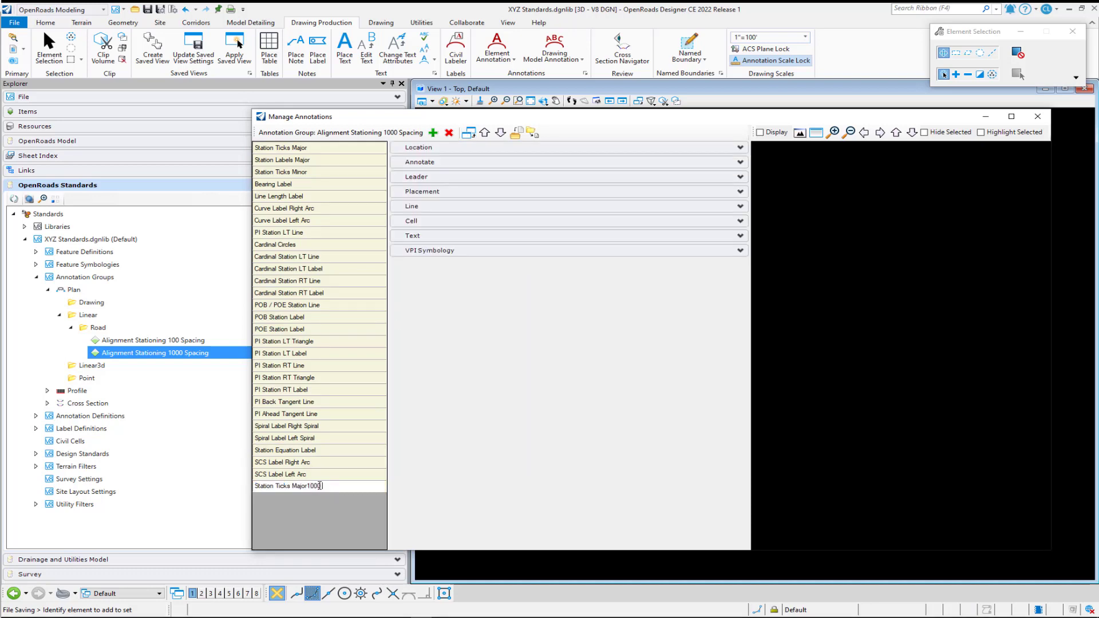
type(" Spacin")
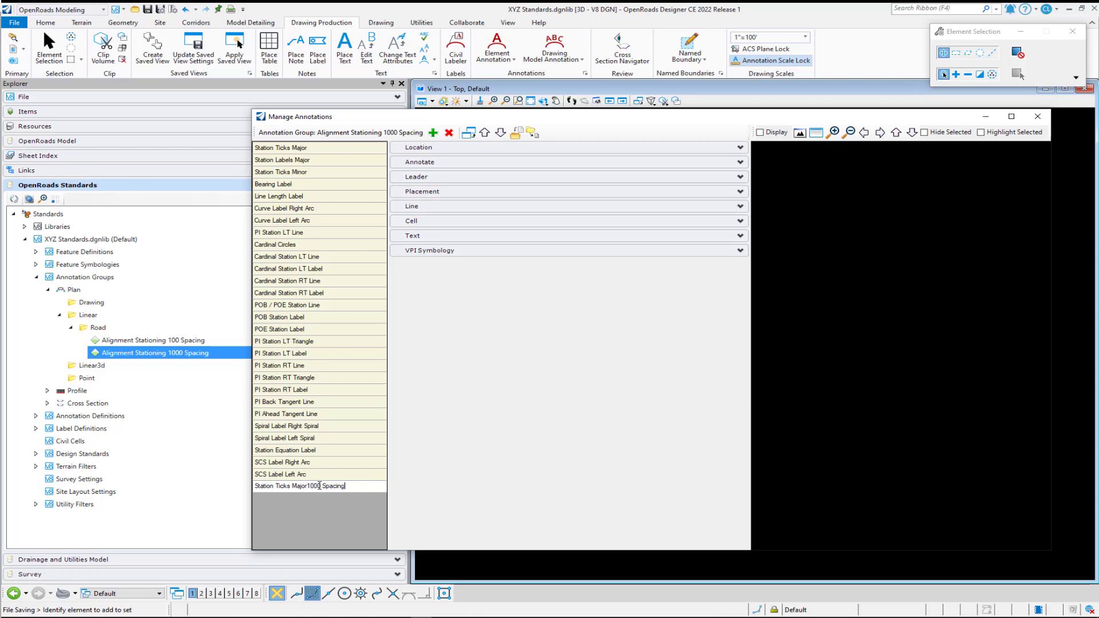
type("g")
key("Left")
key("Left")
key("Left")
key("Left")
key("Left")
key("Left")
key("Left")
key("Left")
key("Left")
key("Left")
key("Left")
key("Left")
key("Return")
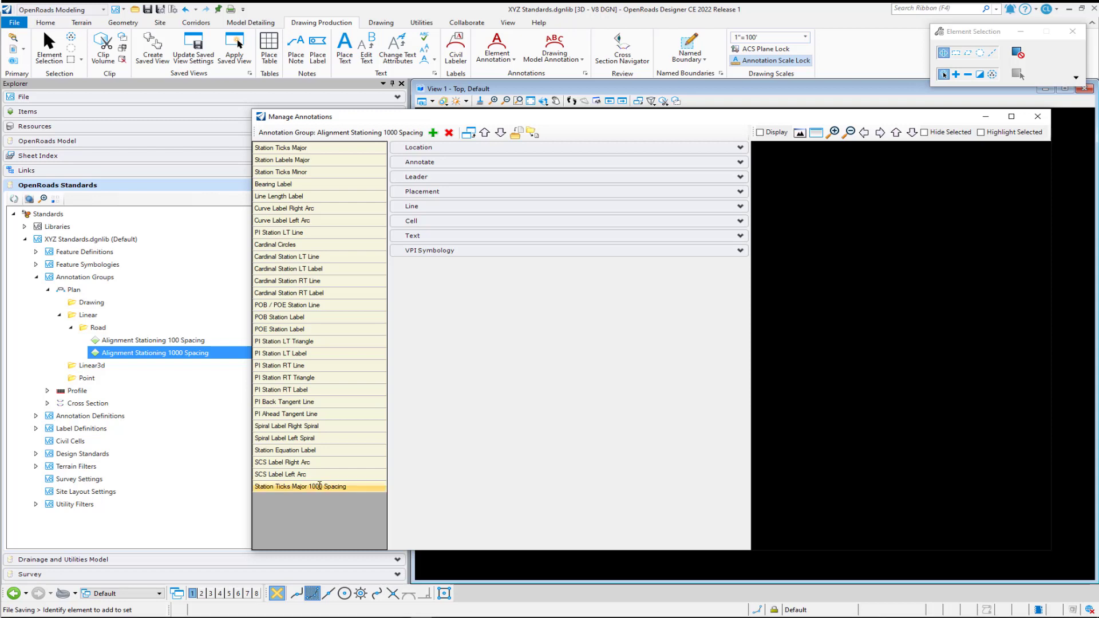
Duplicate the Station Labels Major definition and rename the copy as Station Labels Major 1000 Spacing
left_click(318, 162)
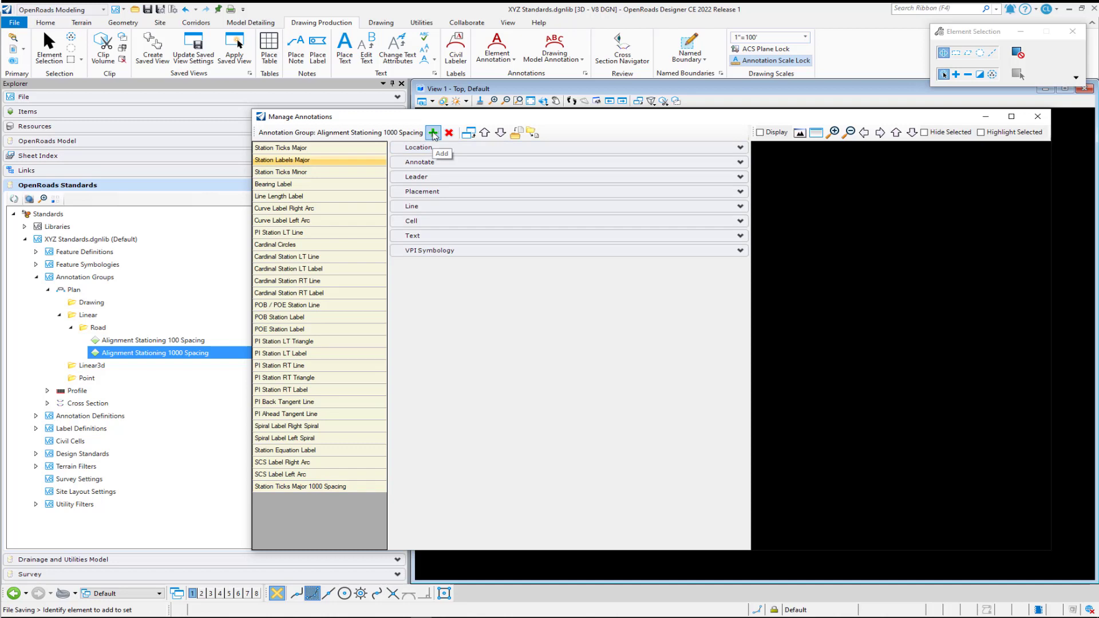
left_click(469, 132)
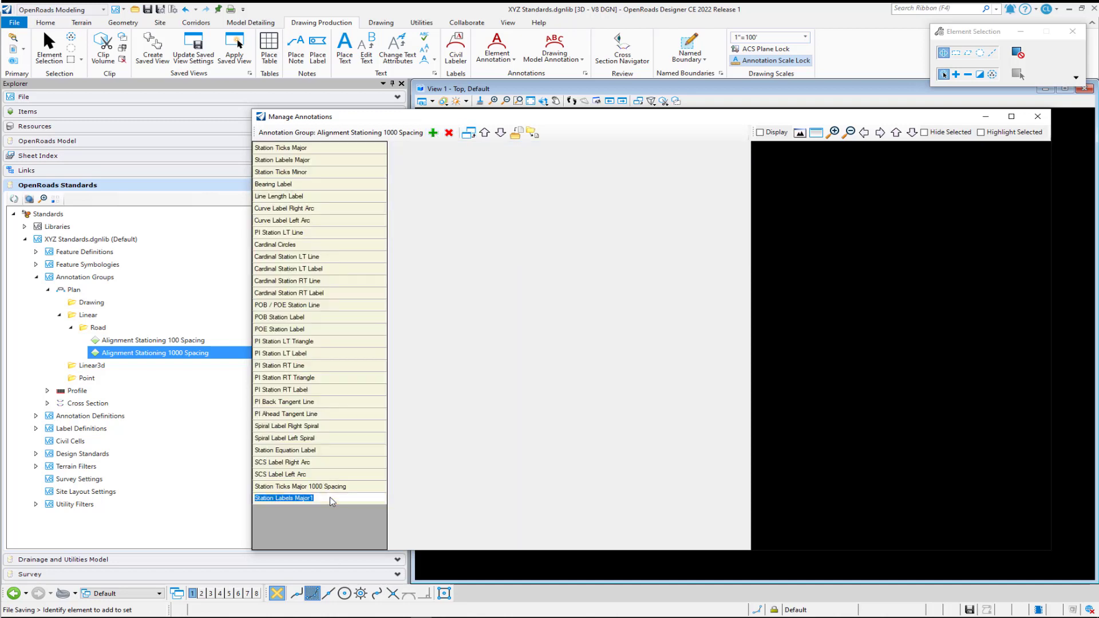
left_click(324, 501)
key("BackSpace")
type("1")
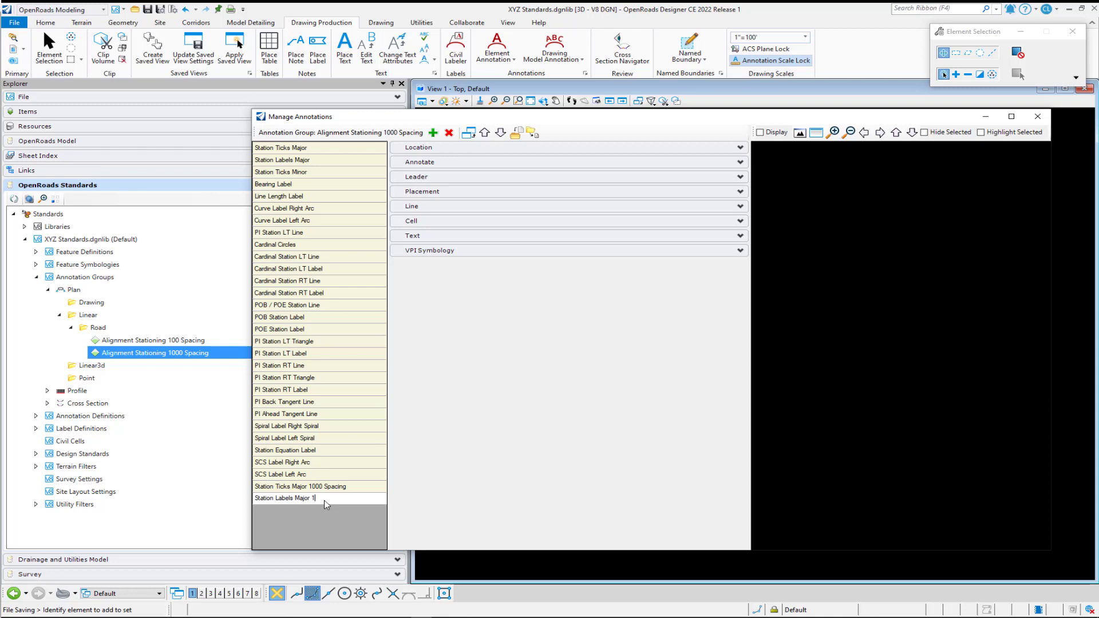
type("000 Spacing")
key("Return")
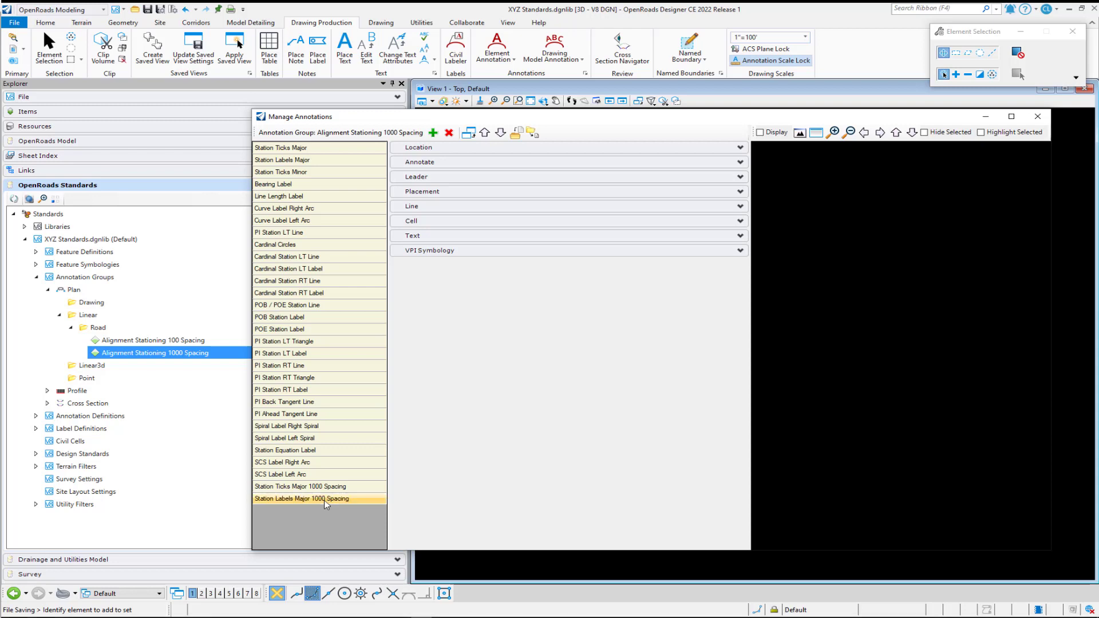
Remove the original Station Ticks Major and Station Labels Major definitions from the 1000 spacing group
left_click(280, 149)
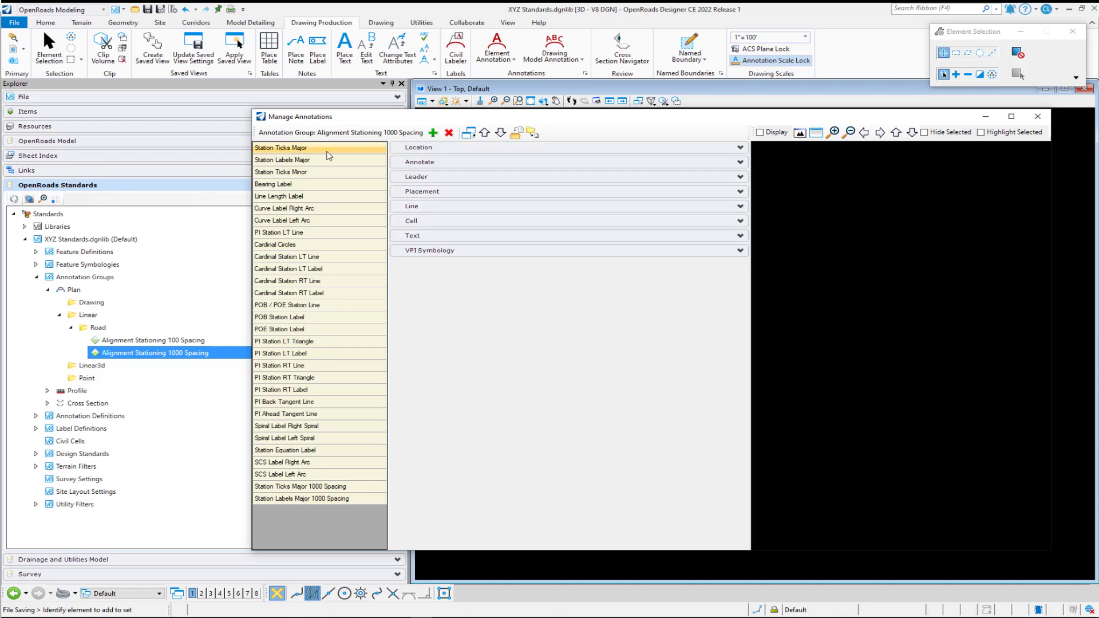
left_click(449, 134)
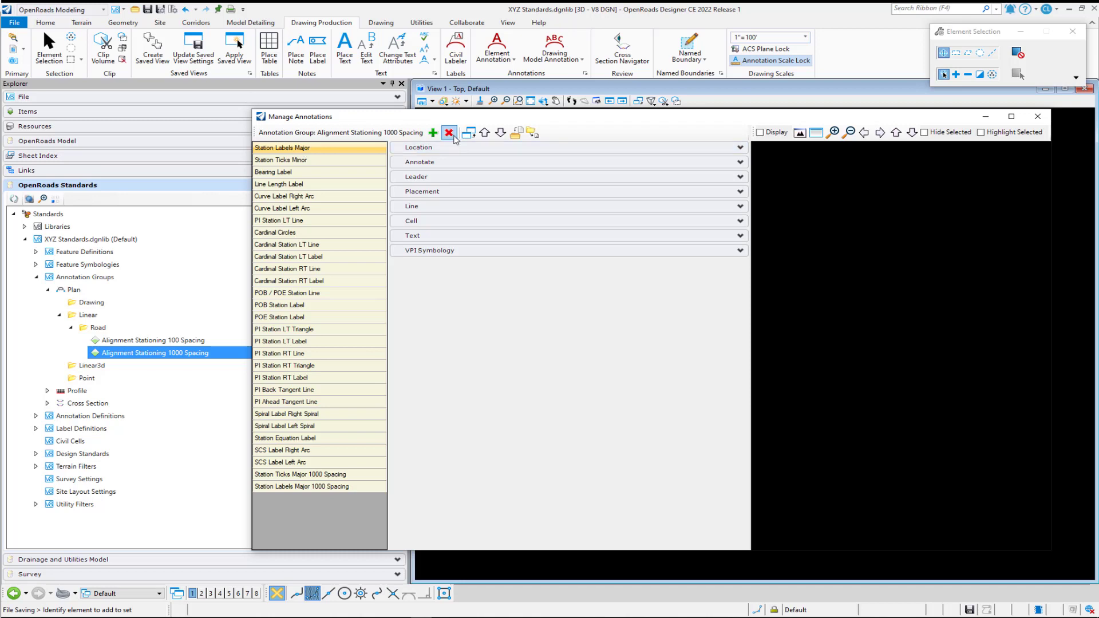
left_click(450, 134)
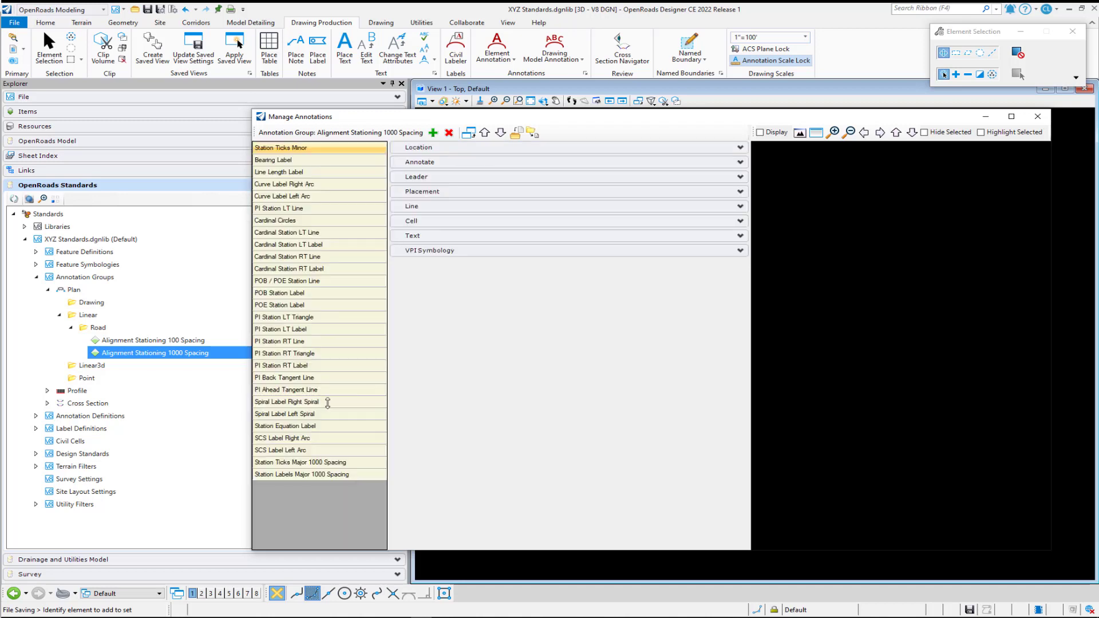
Set the station location value of Station Ticks Major 1000 Spacing to 1000
left_click(315, 464)
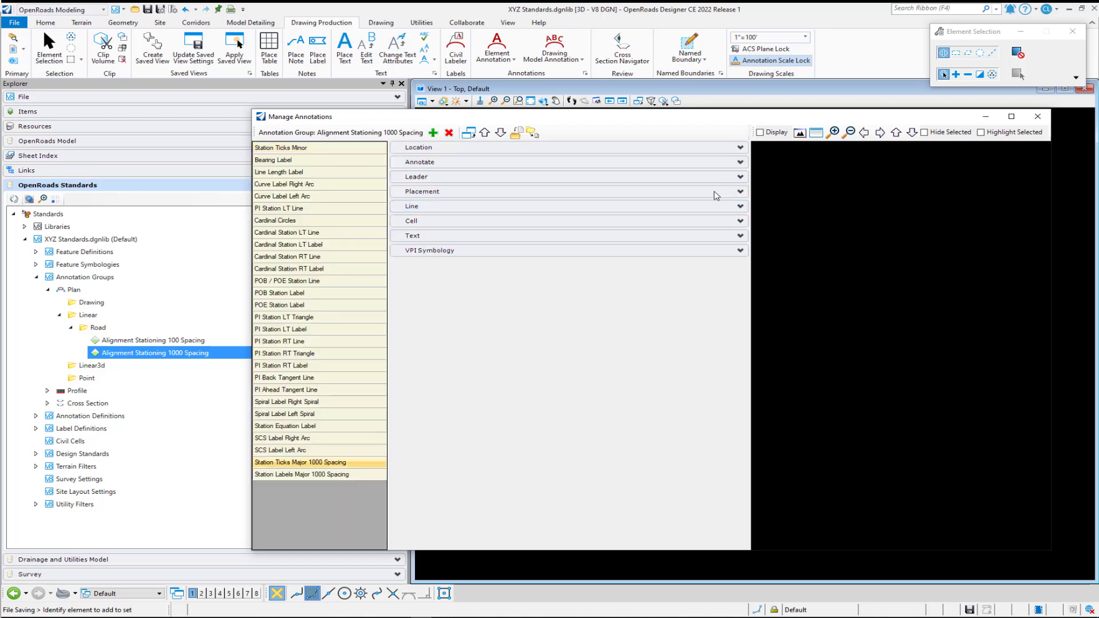
left_click(735, 149)
left_click(738, 160)
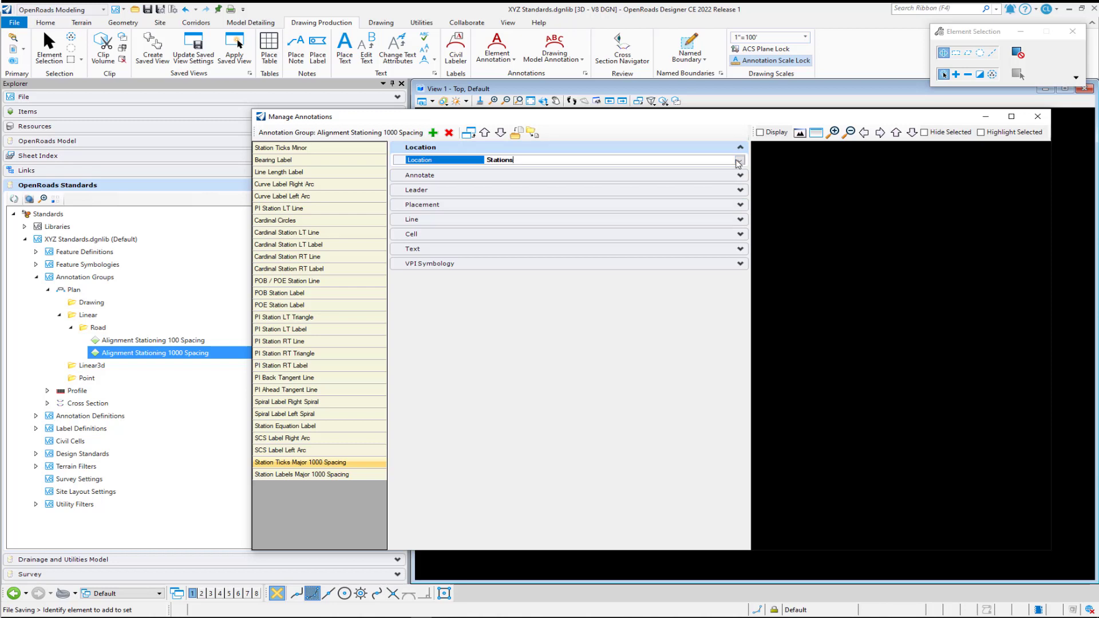
left_click(740, 161)
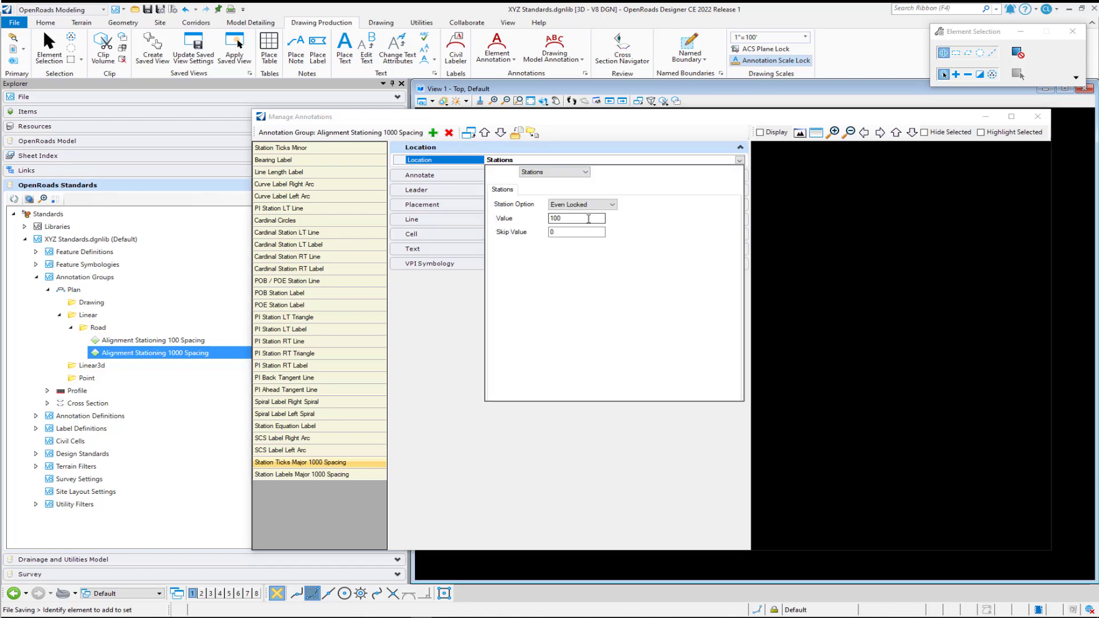
key("Return")
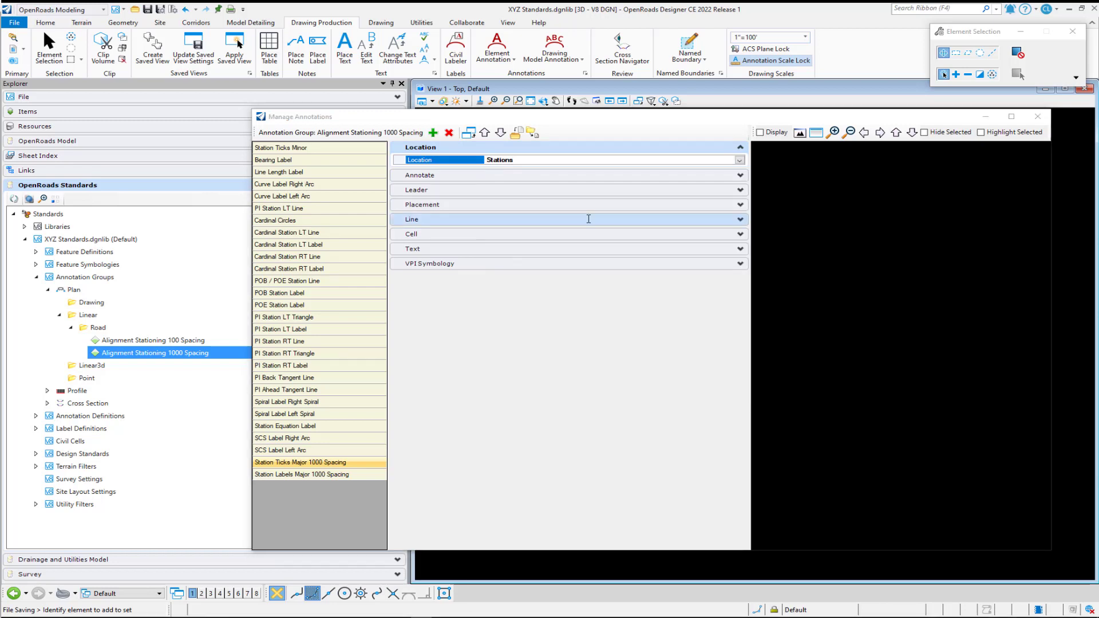
Set the station location value of Station Labels Major 1000 Spacing to 1000
left_click(304, 475)
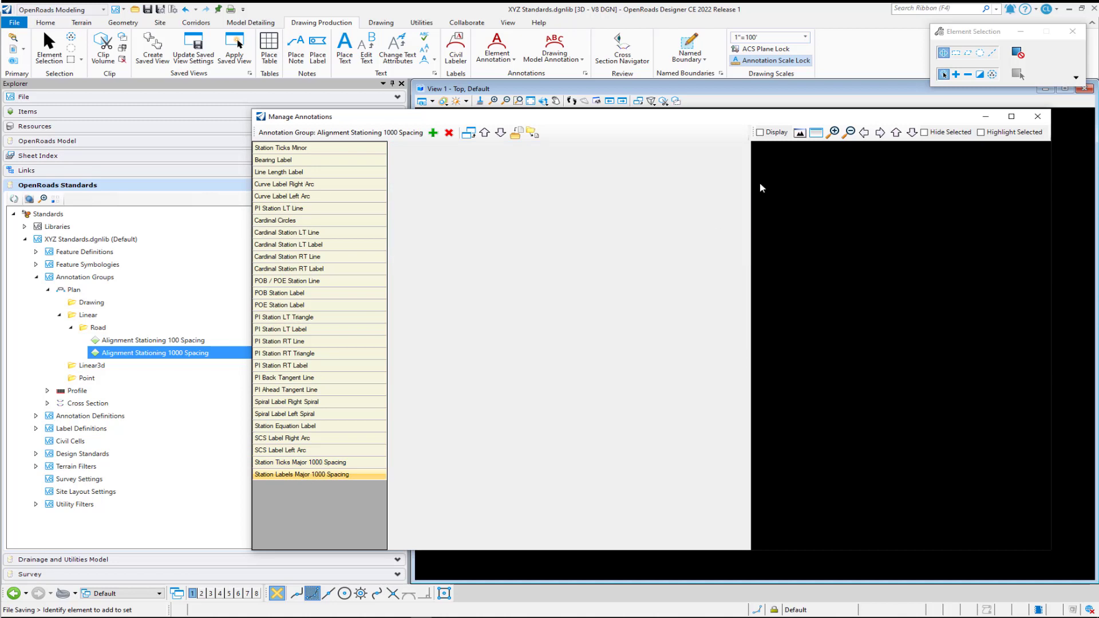
left_click(742, 161)
left_click(740, 160)
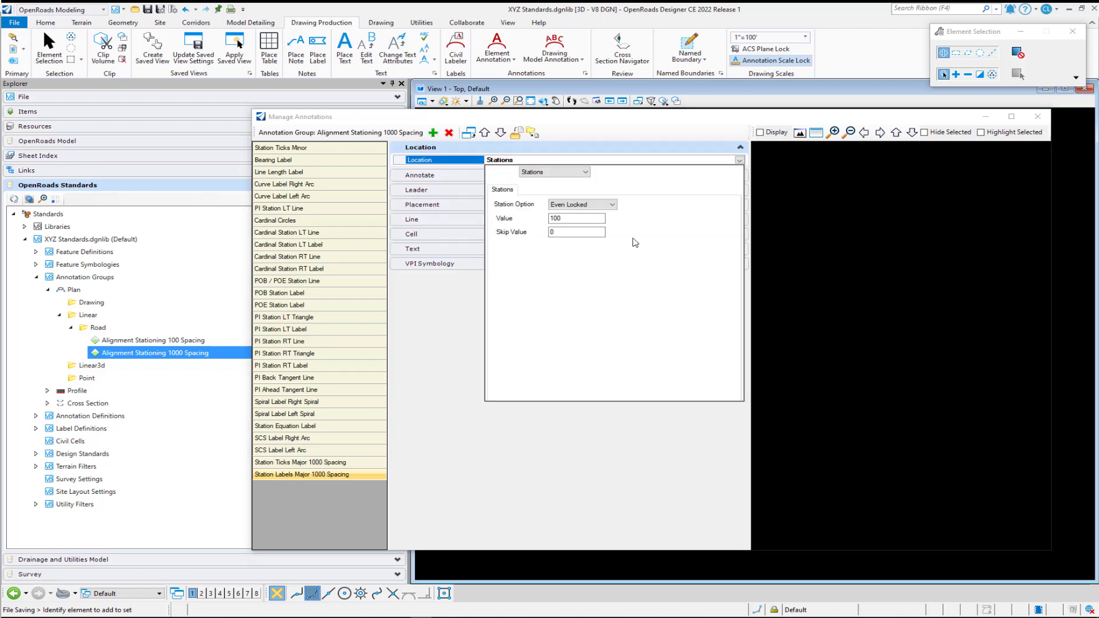
left_click(580, 221)
key("Return")
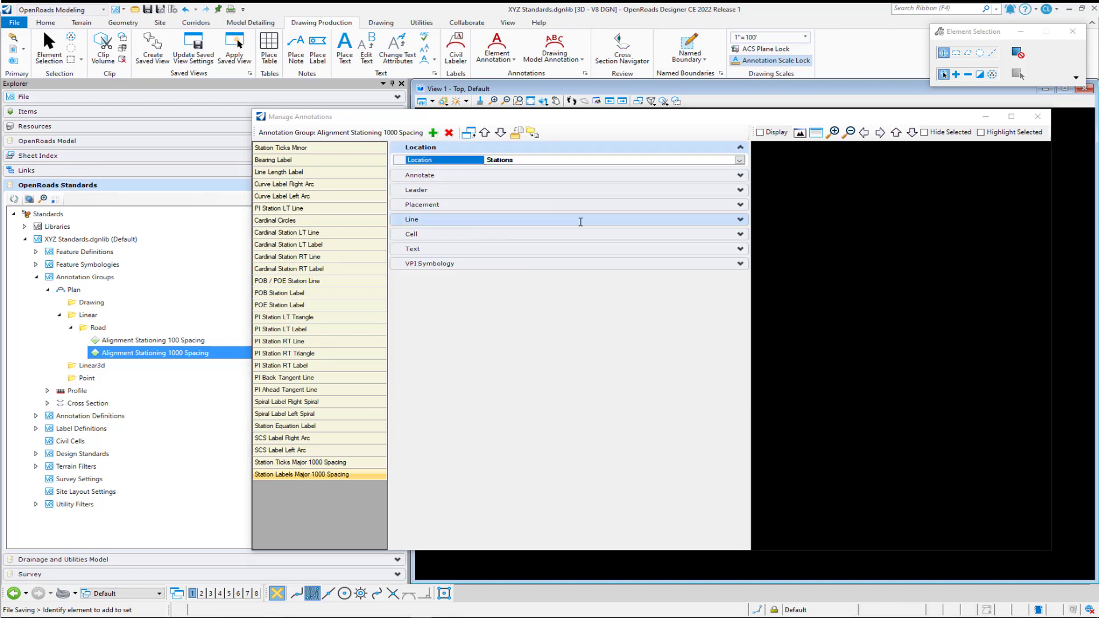
Turn on the annotation preview and examine the spacing of the major station ticks and labels along the alignment
left_click(760, 132)
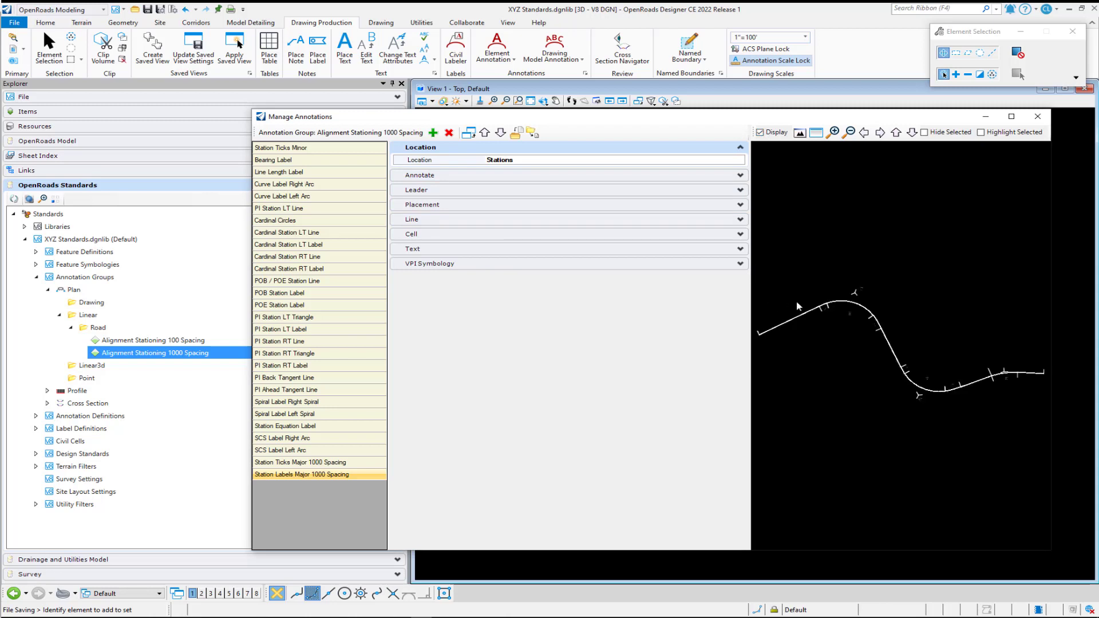
scroll(805, 299, "up", 4)
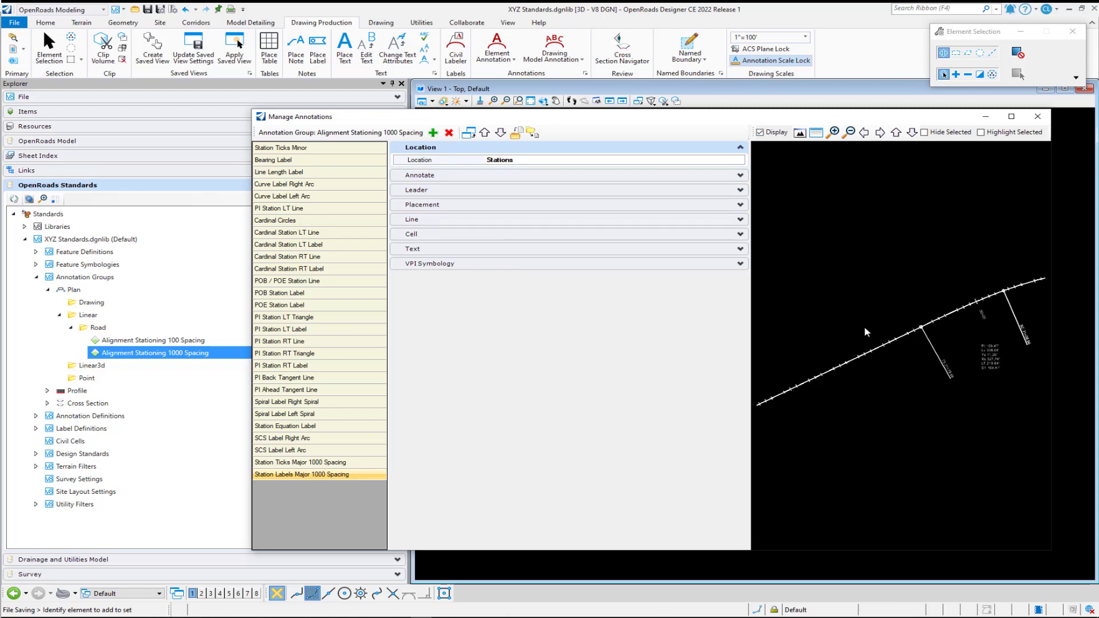
scroll(957, 319, "up", 2)
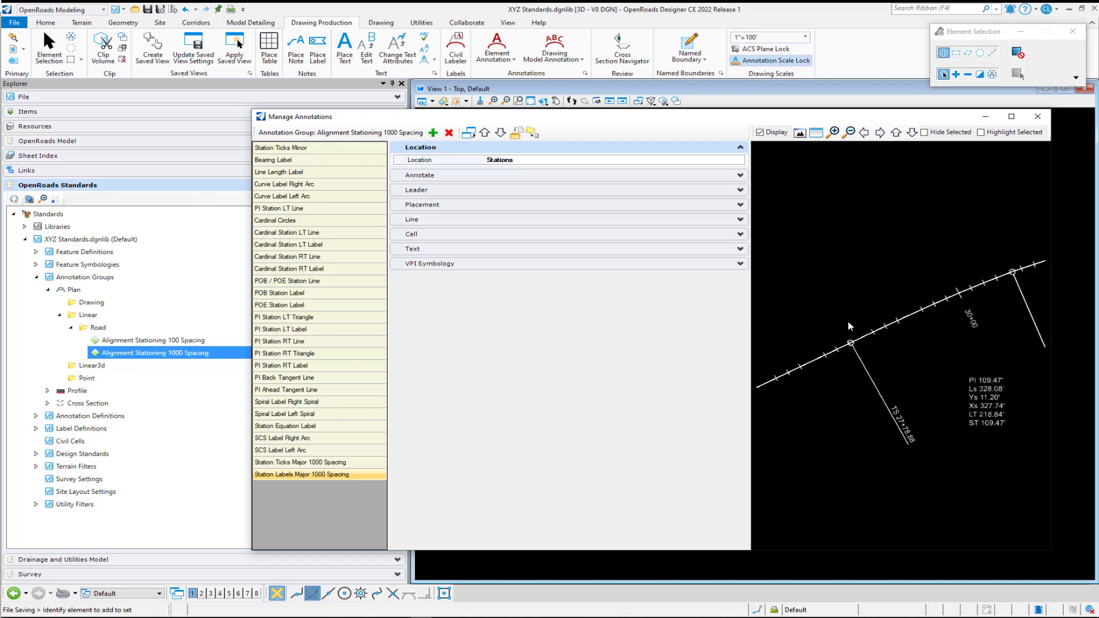
scroll(975, 319, "down", 2)
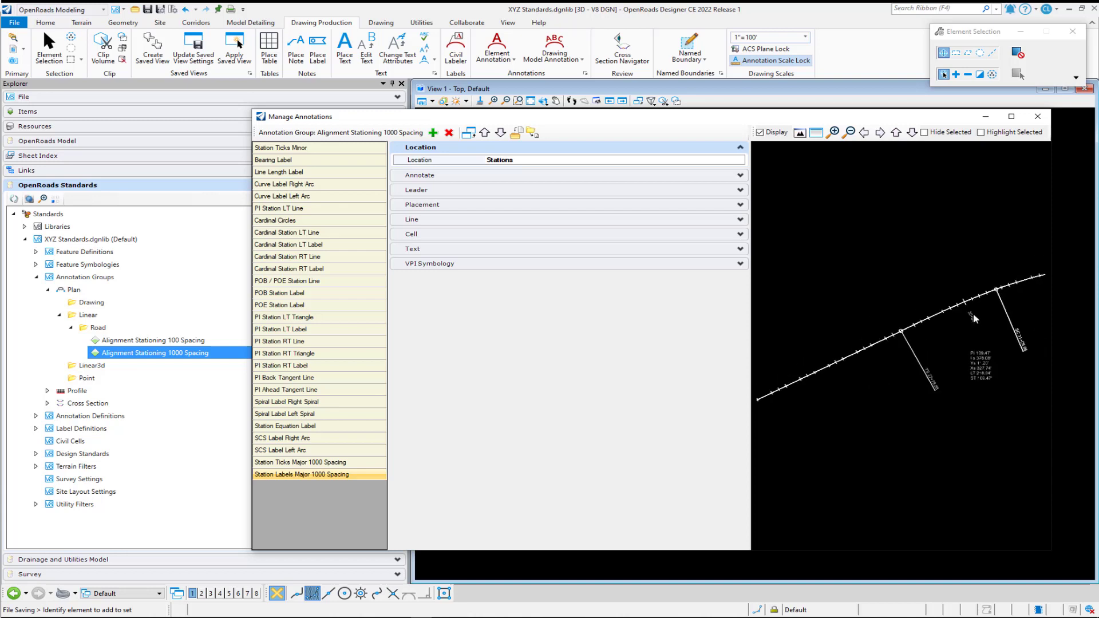
scroll(796, 402, "up", 1)
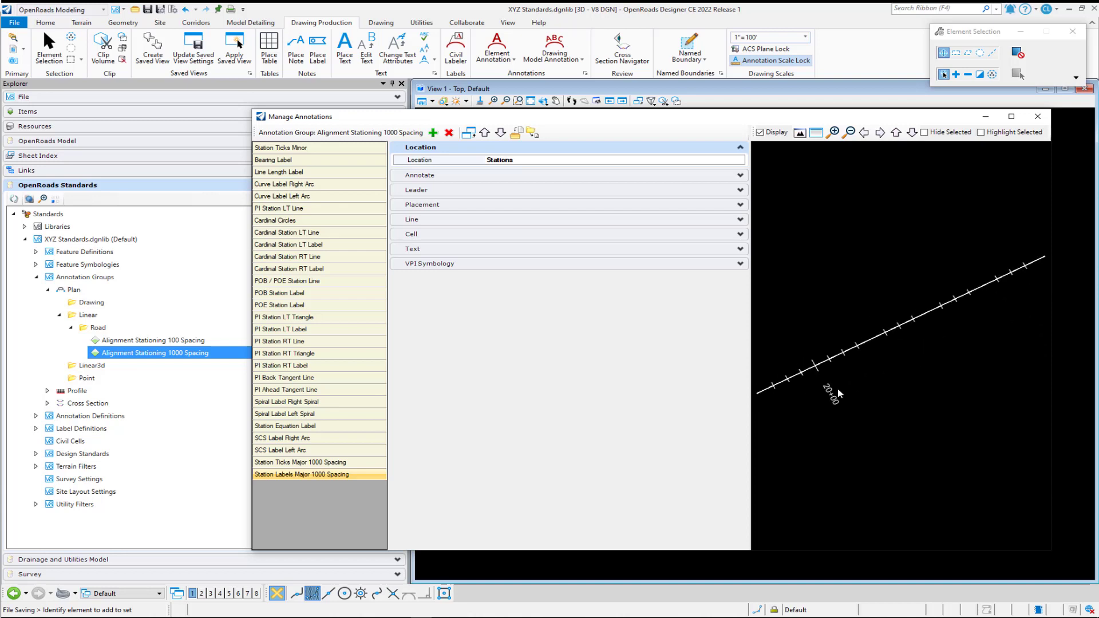
scroll(833, 400, "up", 2)
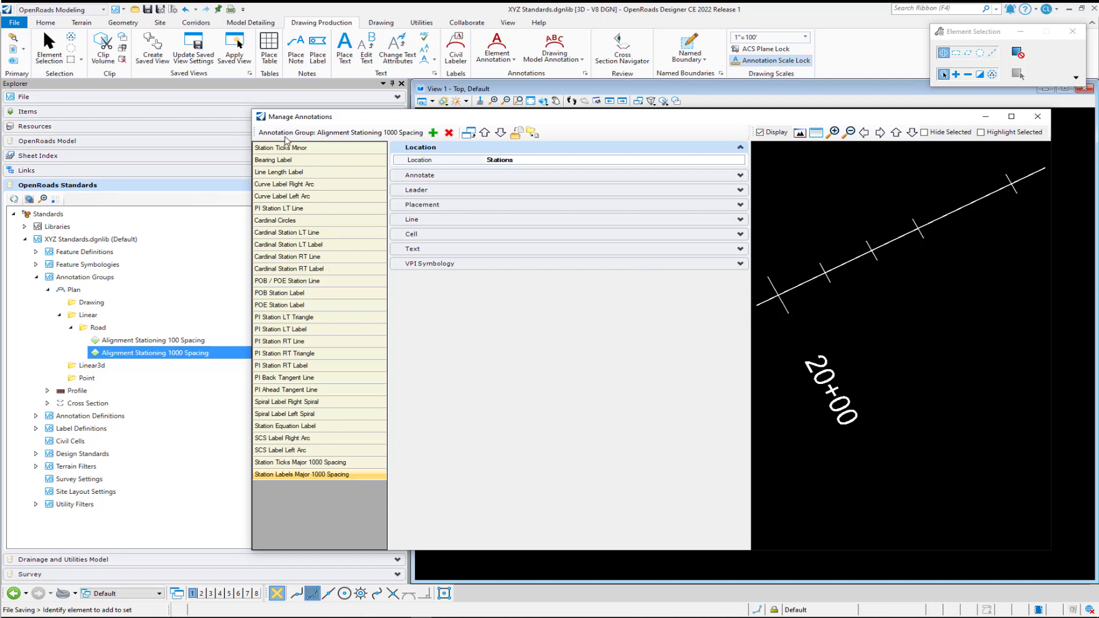
Duplicate the Station Ticks Minor definition and remove the original from the 1000 spacing group
left_click(318, 150)
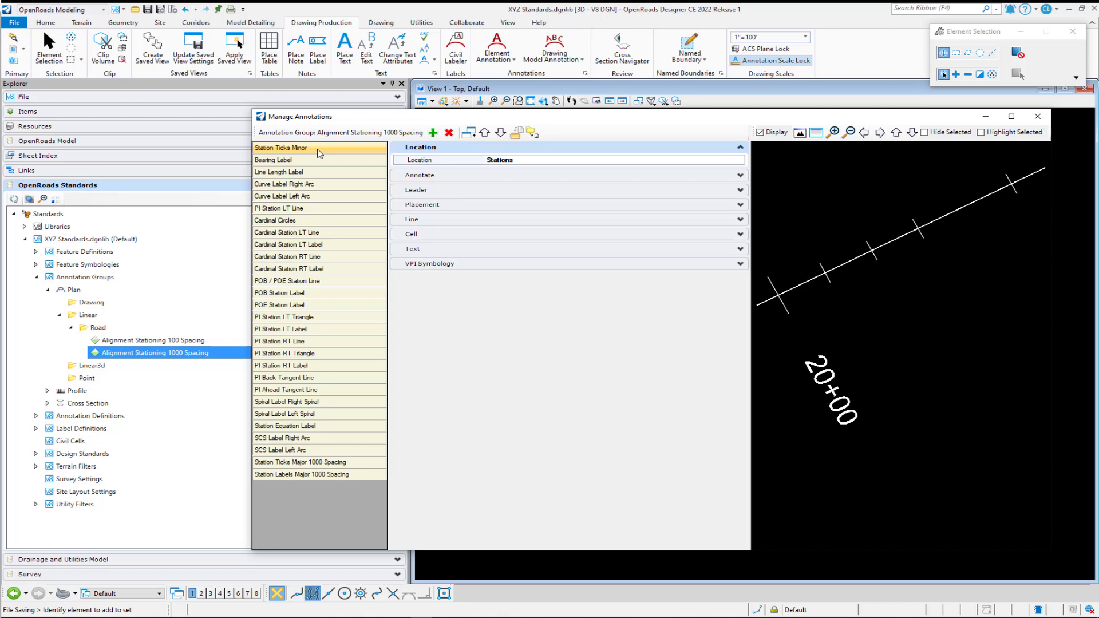
left_click(472, 135)
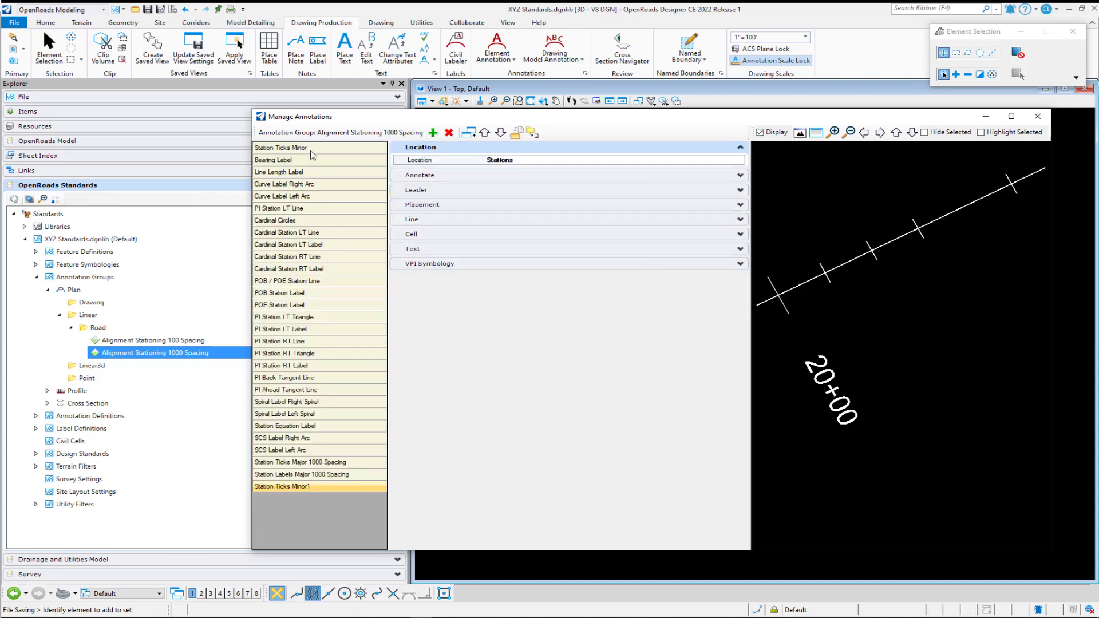
left_click(286, 148)
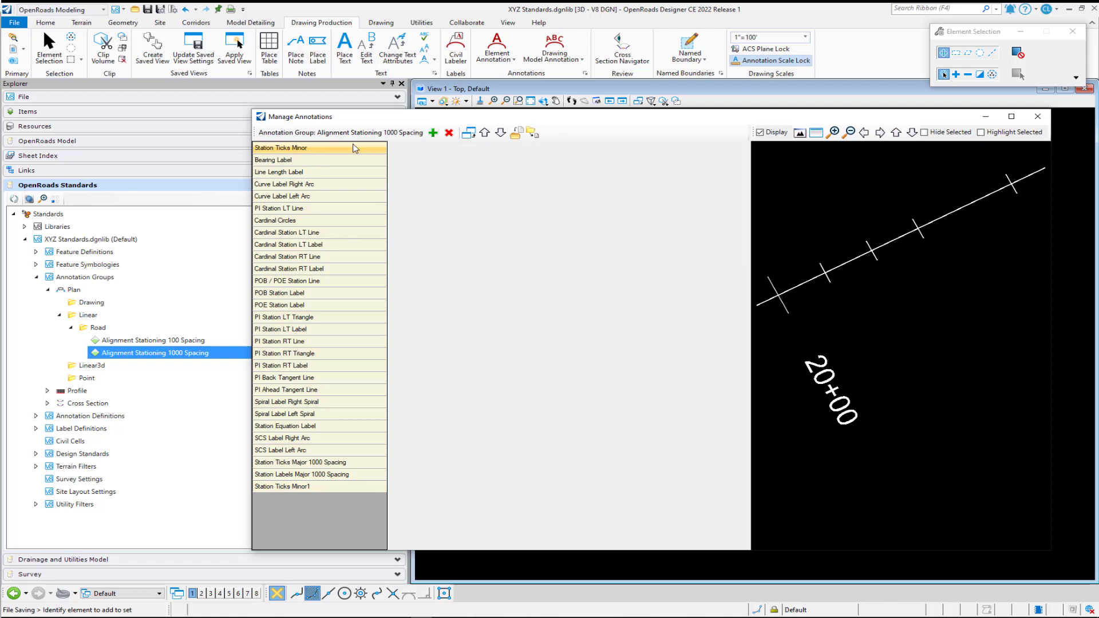
left_click(450, 134)
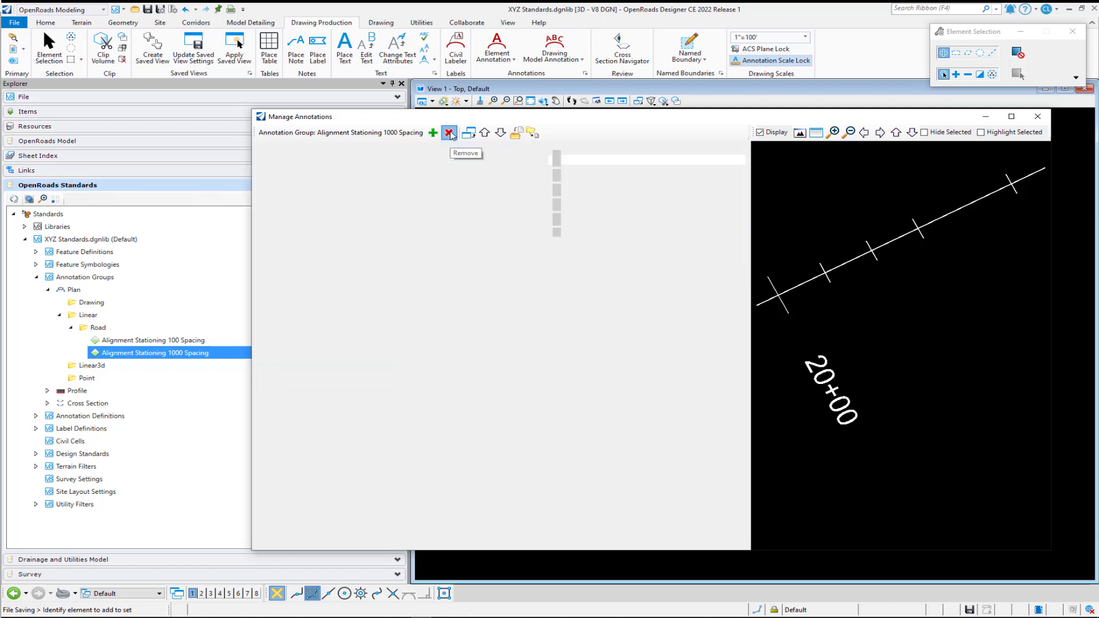
Rename the duplicated minor station ticks definition as Station Ticks Minor 500 Spacing
left_click(324, 463)
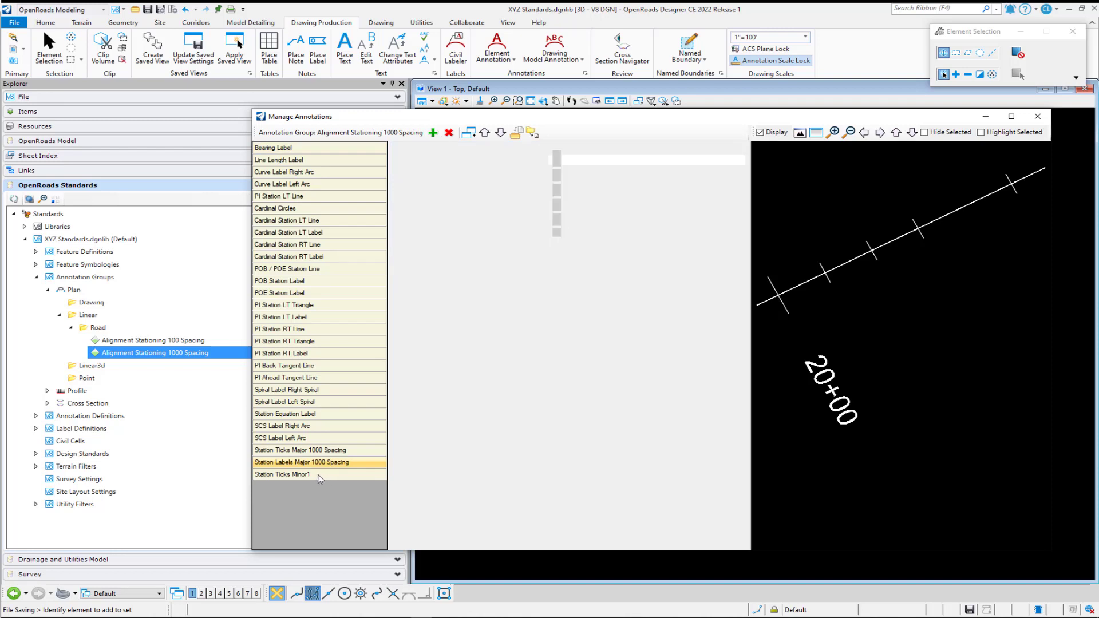
double_click(317, 474)
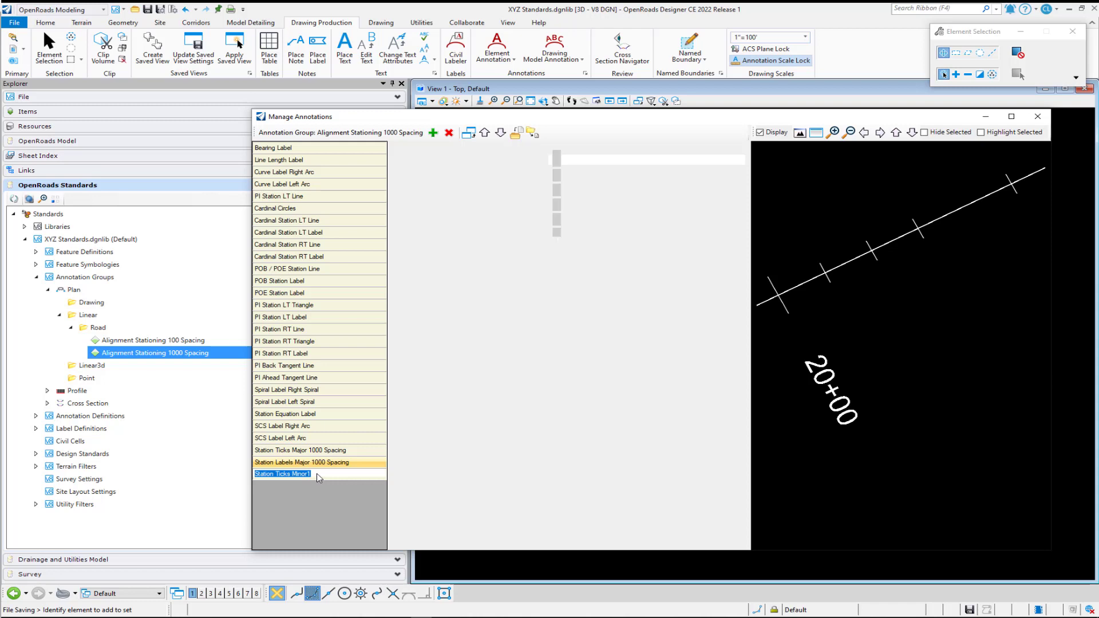
left_click(317, 474)
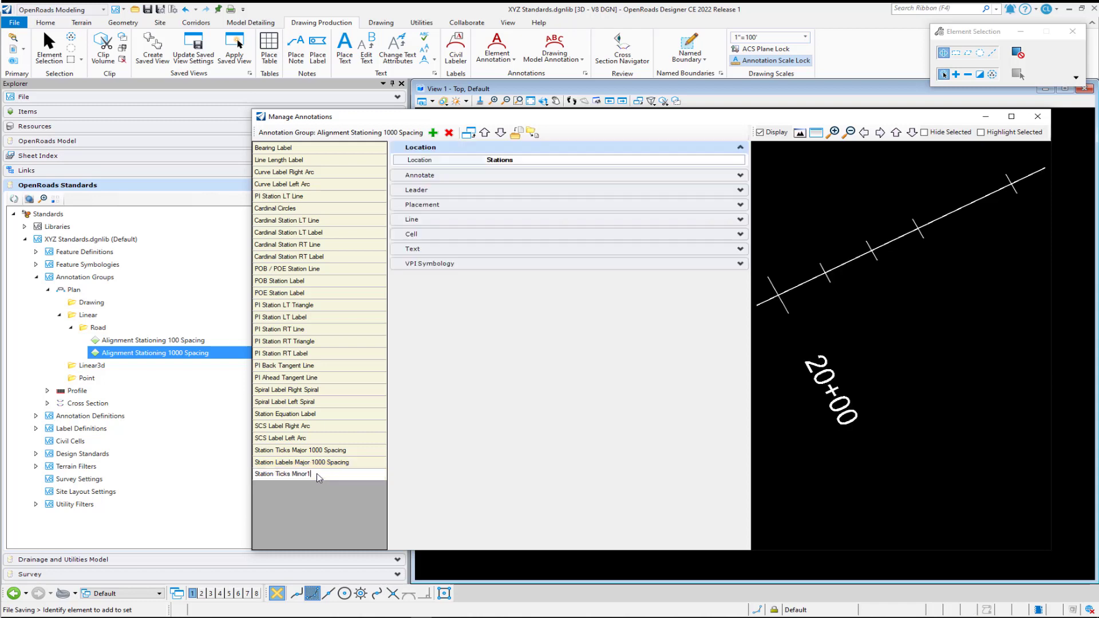
type("1000")
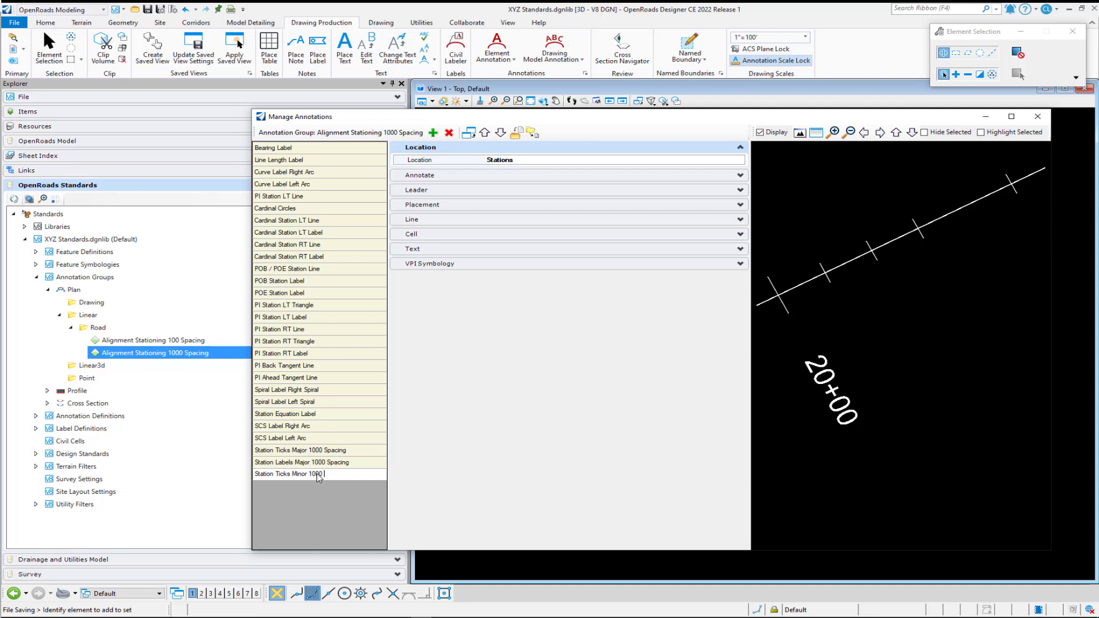
key("BackSpace")
key("BackSpace")
key("BackSpace")
key("BackSpace")
key("BackSpace")
type("50")
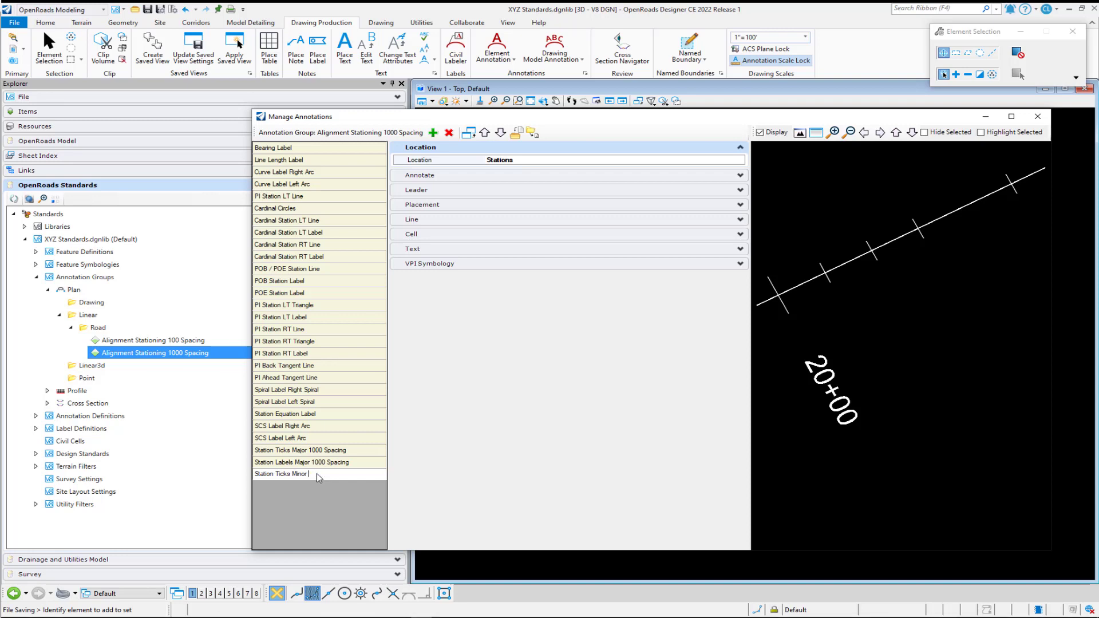
type("0 Pa")
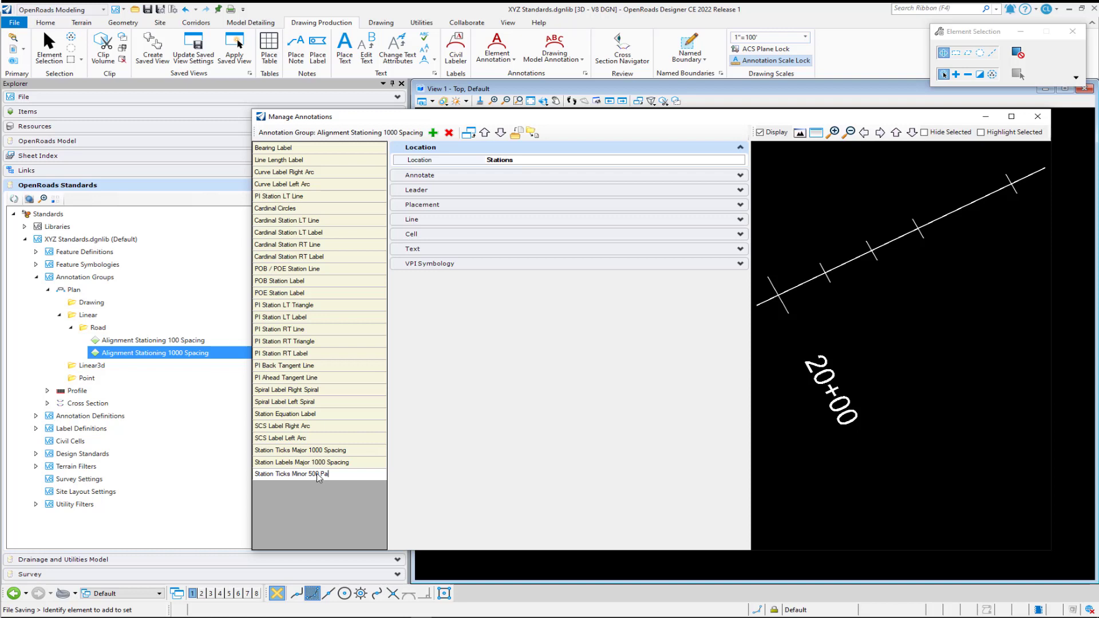
key("BackSpace")
key("BackSpace")
key("BackSpace")
type("Spacing")
key("Return")
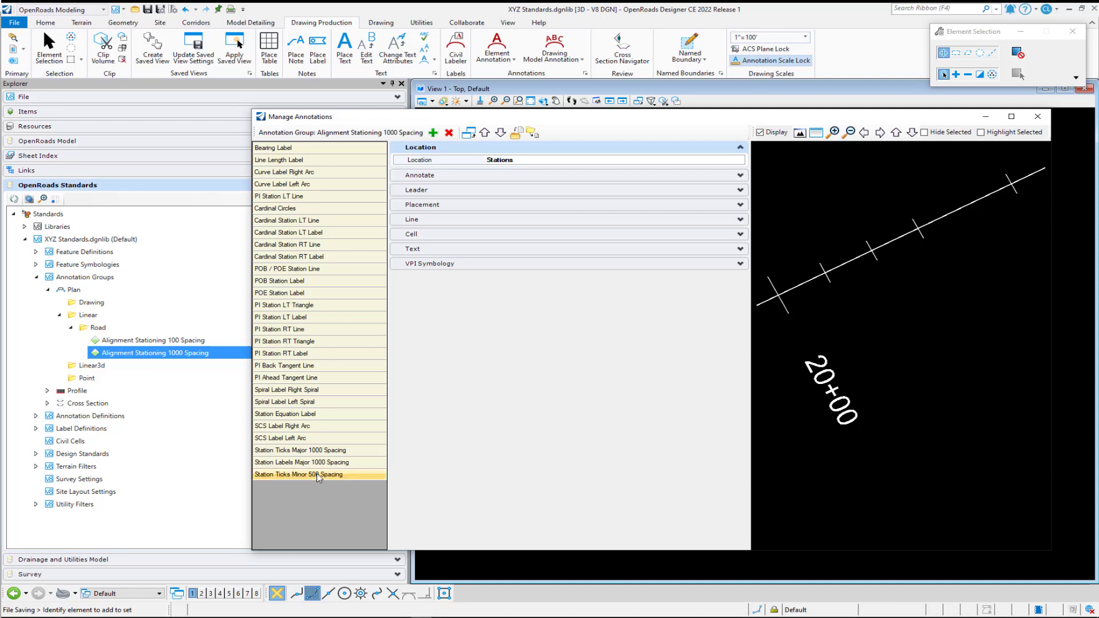
Set the station location value of Station Ticks Minor 500 Spacing to 500 and open its skip value for editing
left_click(740, 160)
left_click(740, 160)
double_click(575, 219)
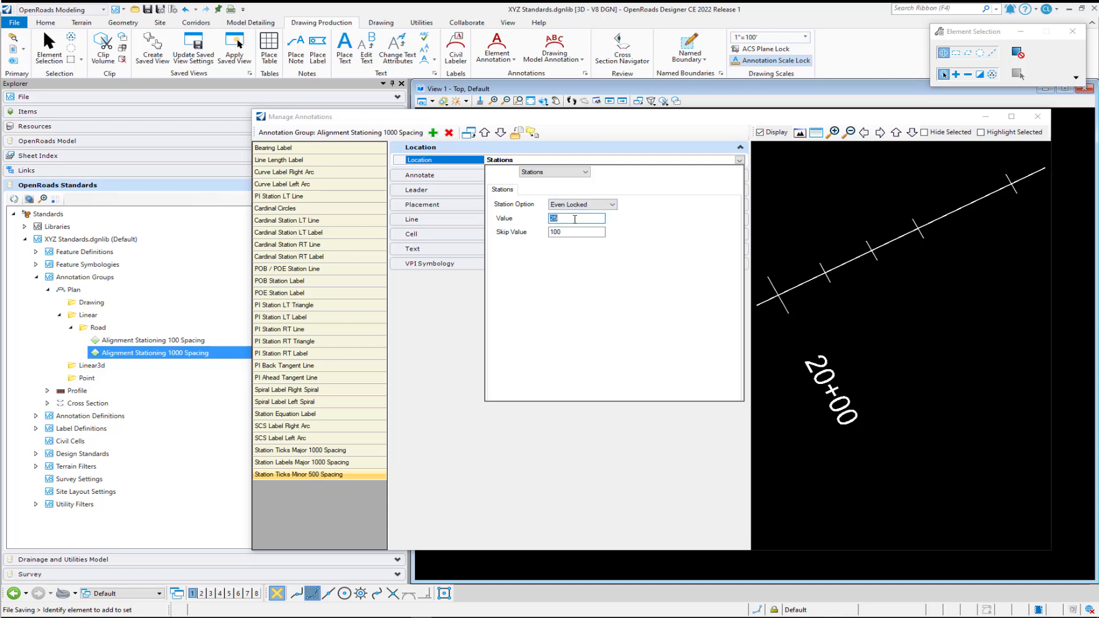
type("500")
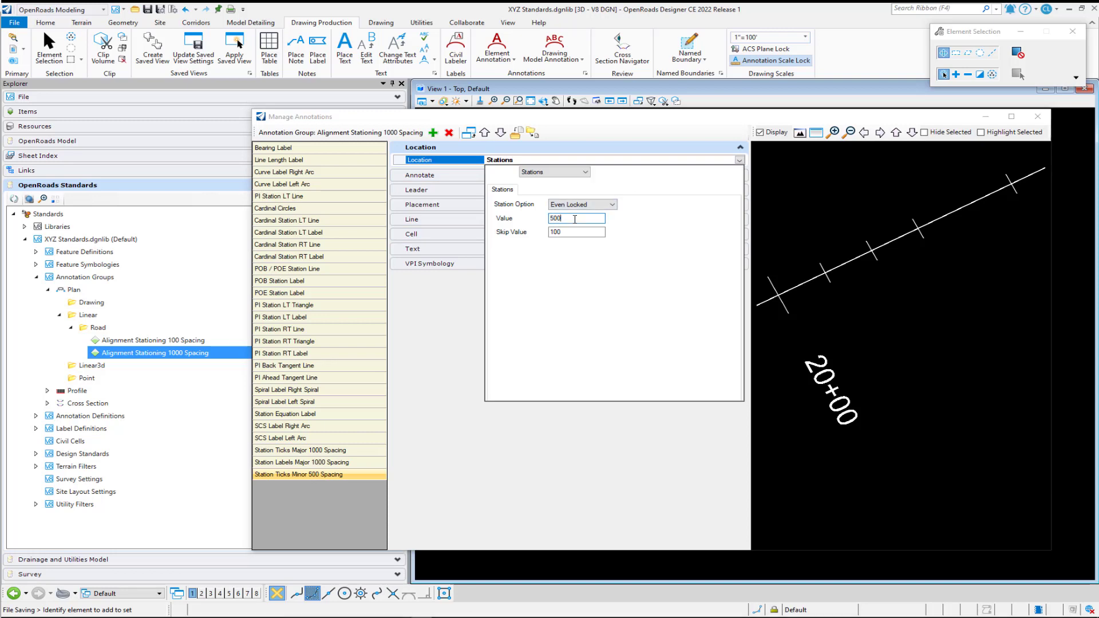
left_click(569, 235)
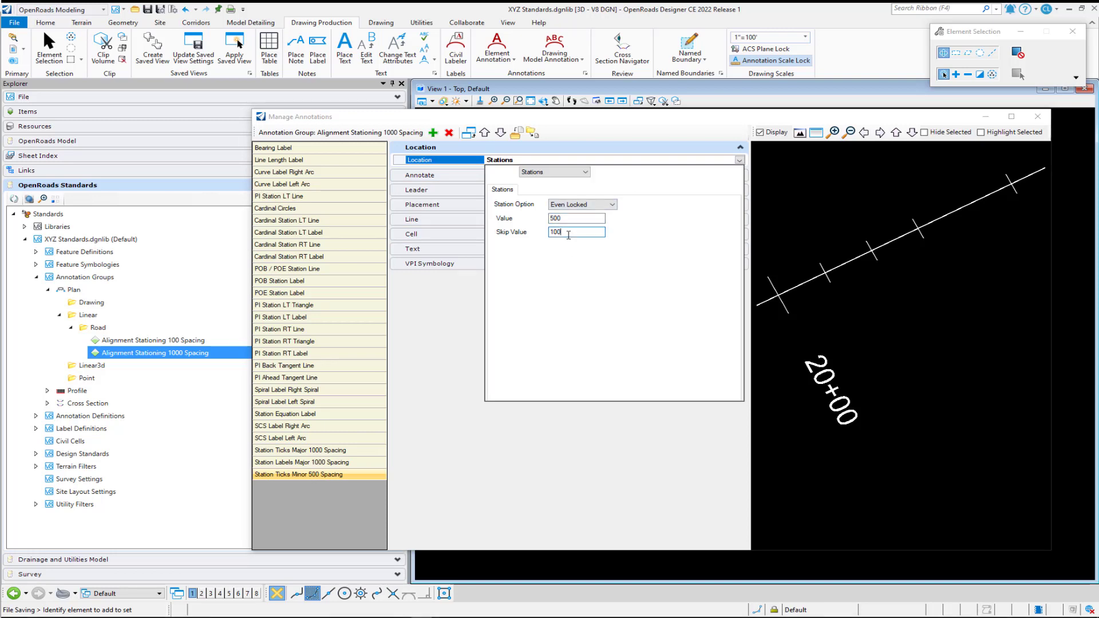
key("Return")
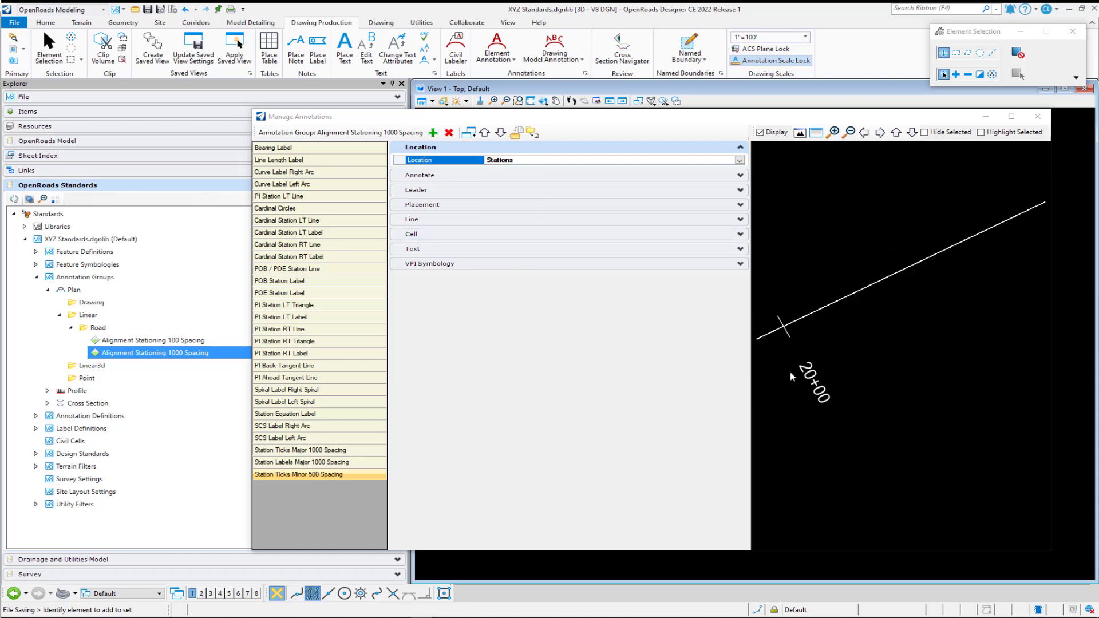
scroll(792, 376, "down", 2)
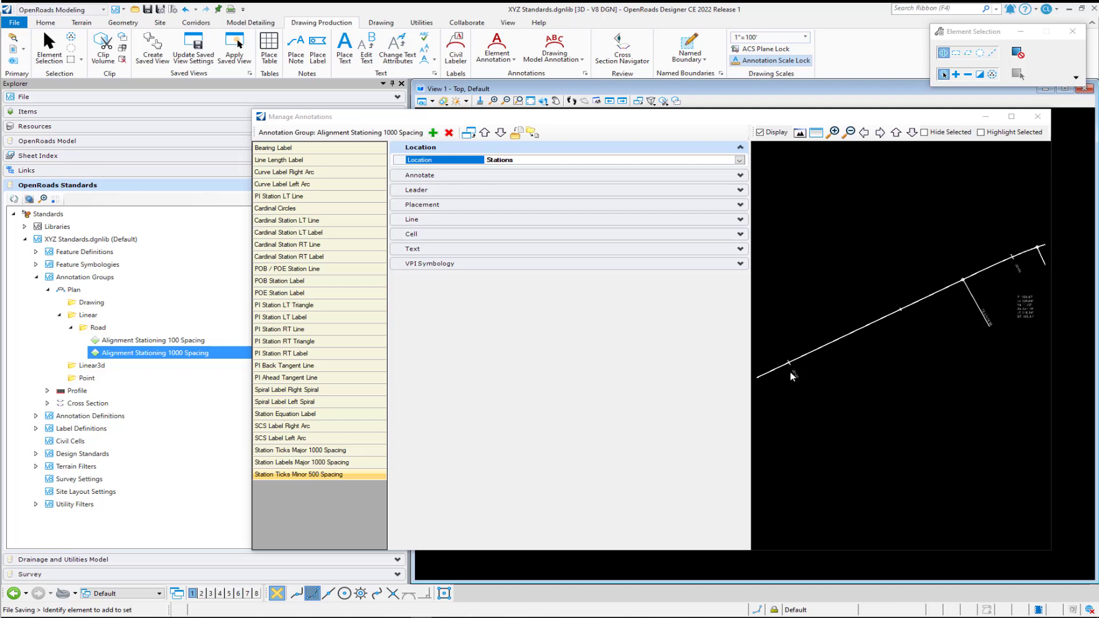